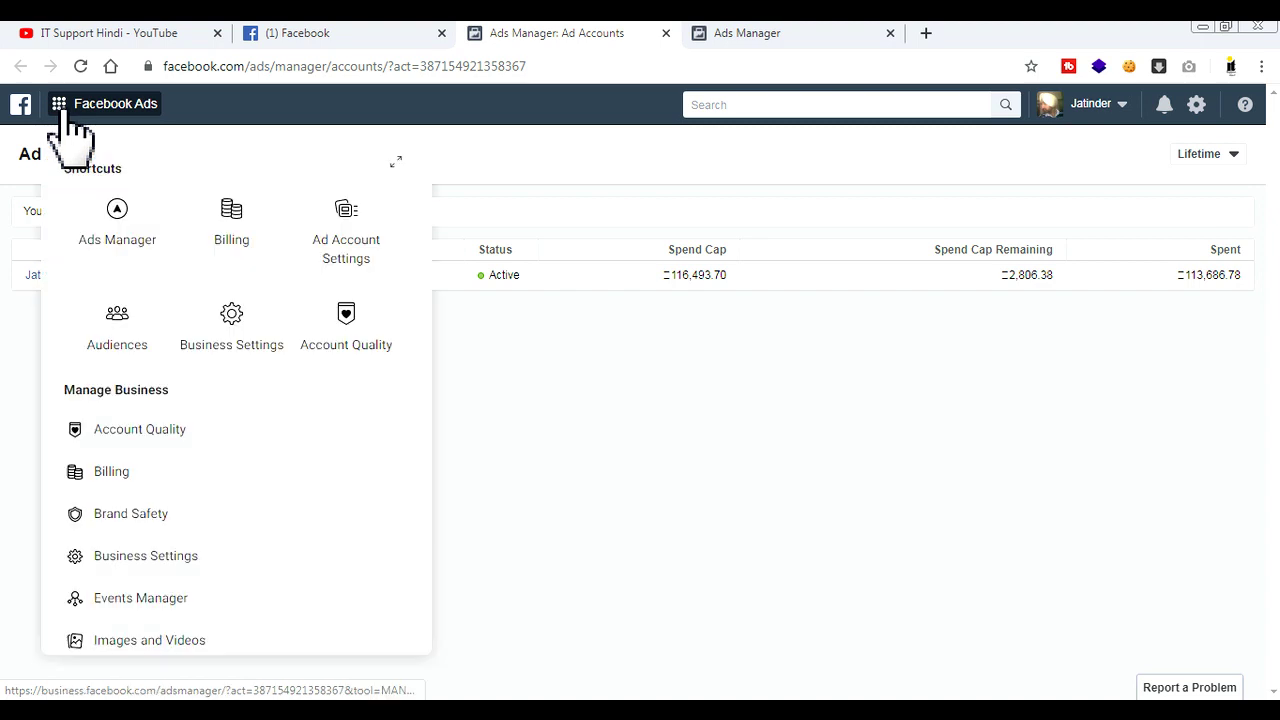
Open the ad account's billing transactions and check the prepaid balance
{"action": "left_click", "coordinate": [243, 245]}
{"action": "right_click", "coordinate": [243, 250]}
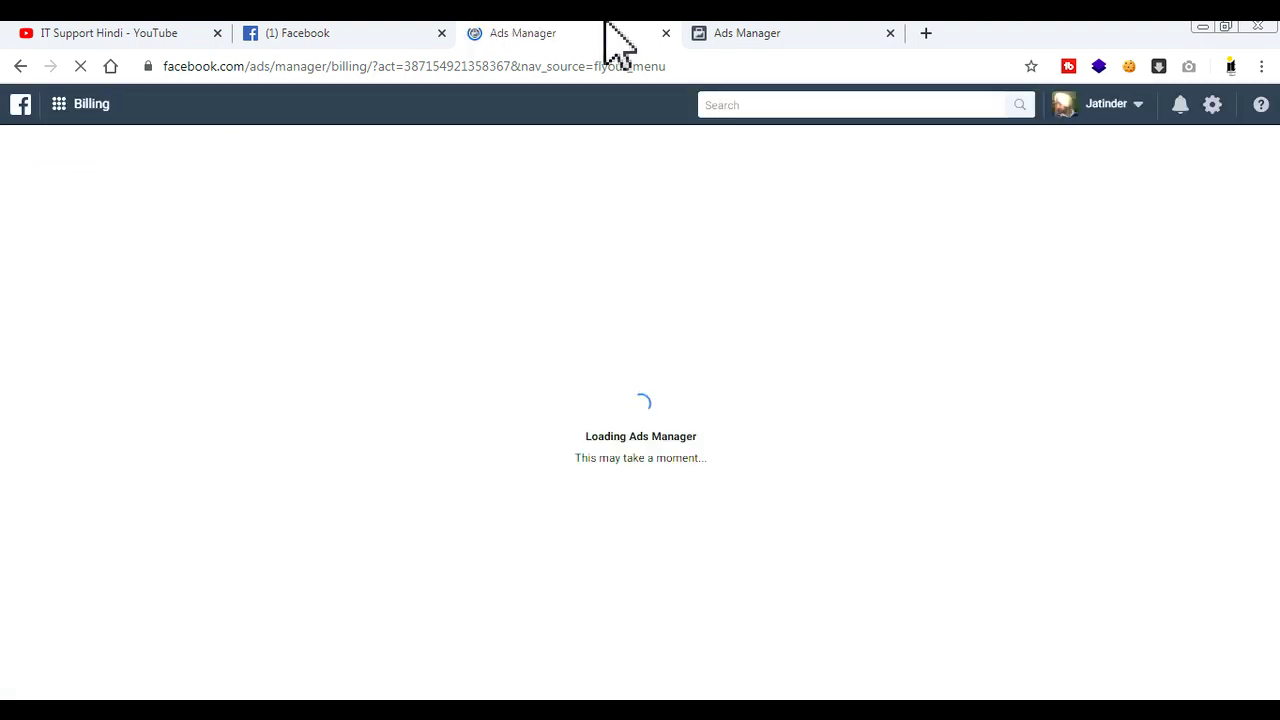
{"action": "left_click", "coordinate": [18, 68]}
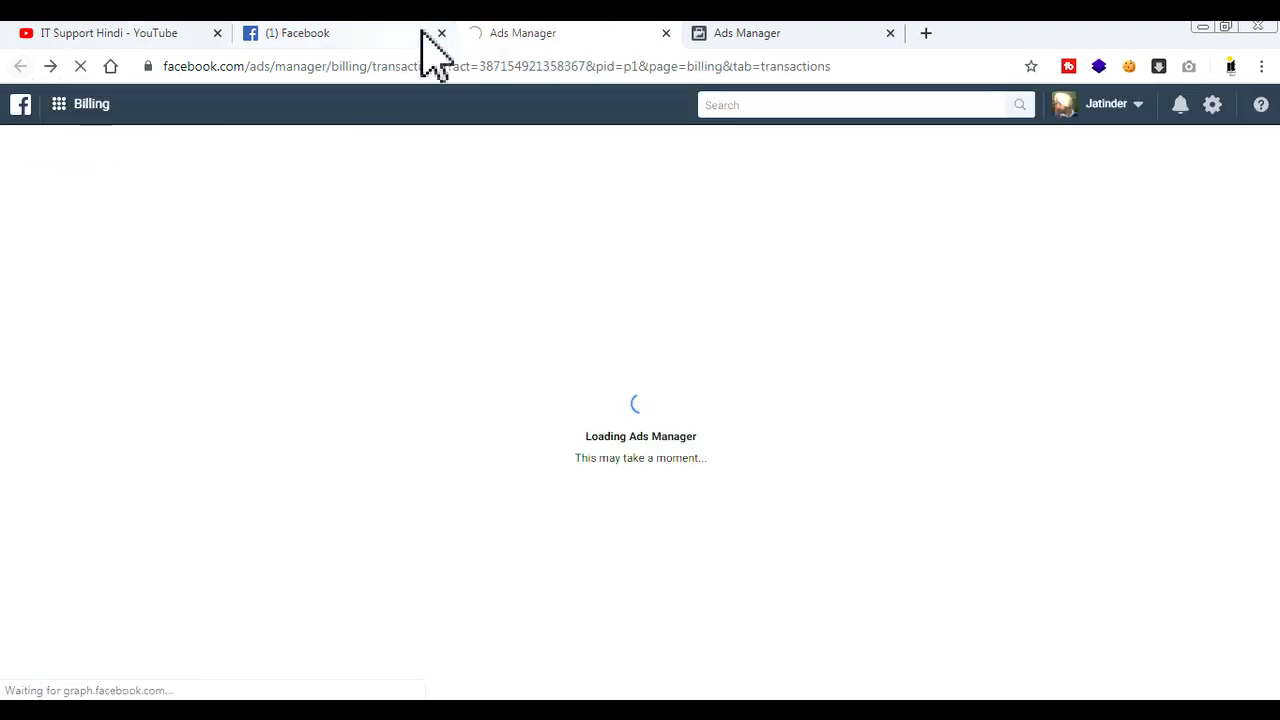
{"action": "left_click", "coordinate": [748, 38]}
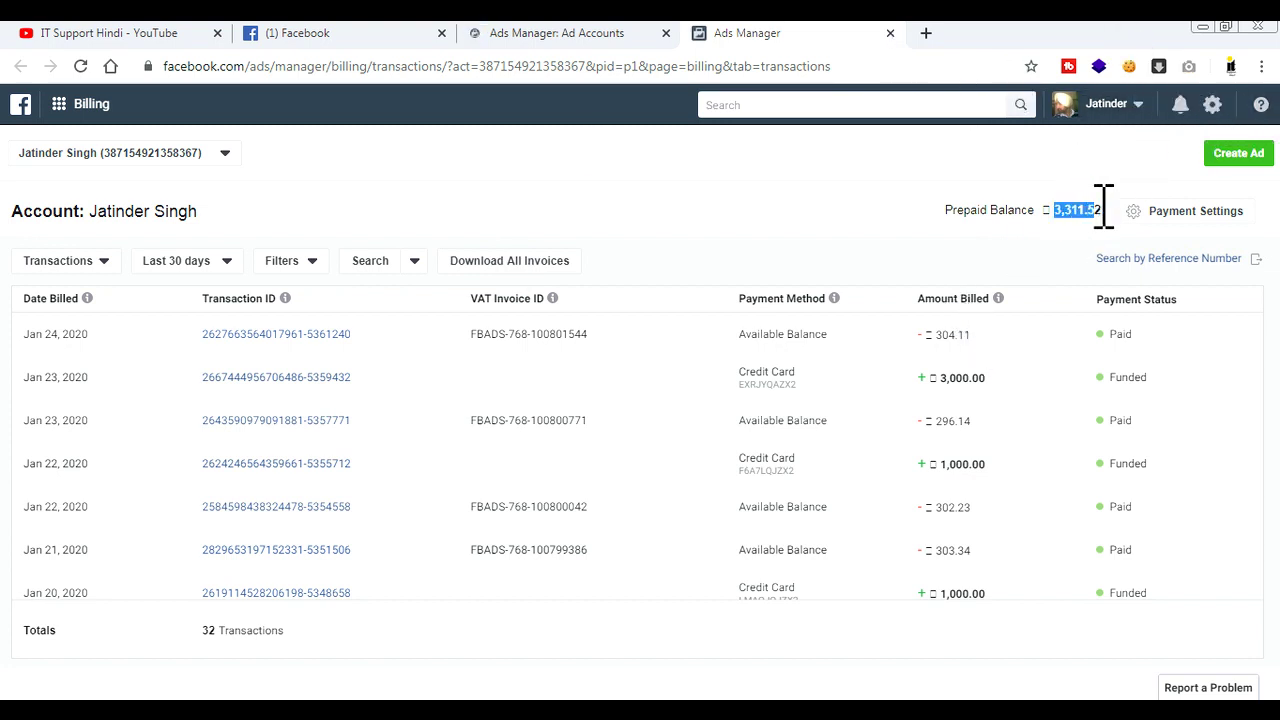
{"action": "left_click", "coordinate": [983, 157]}
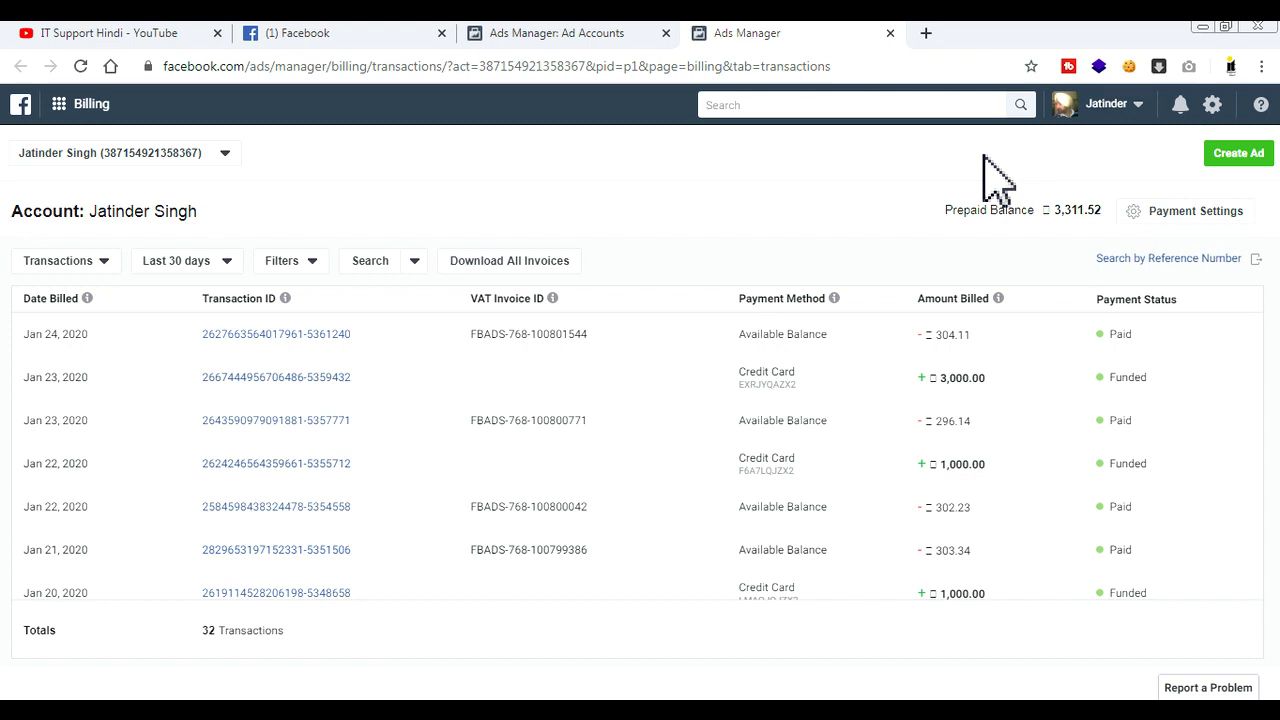
Examine the payment methods offered for adding money in the account's payment settings, and close that page
{"action": "left_click", "coordinate": [1166, 213]}
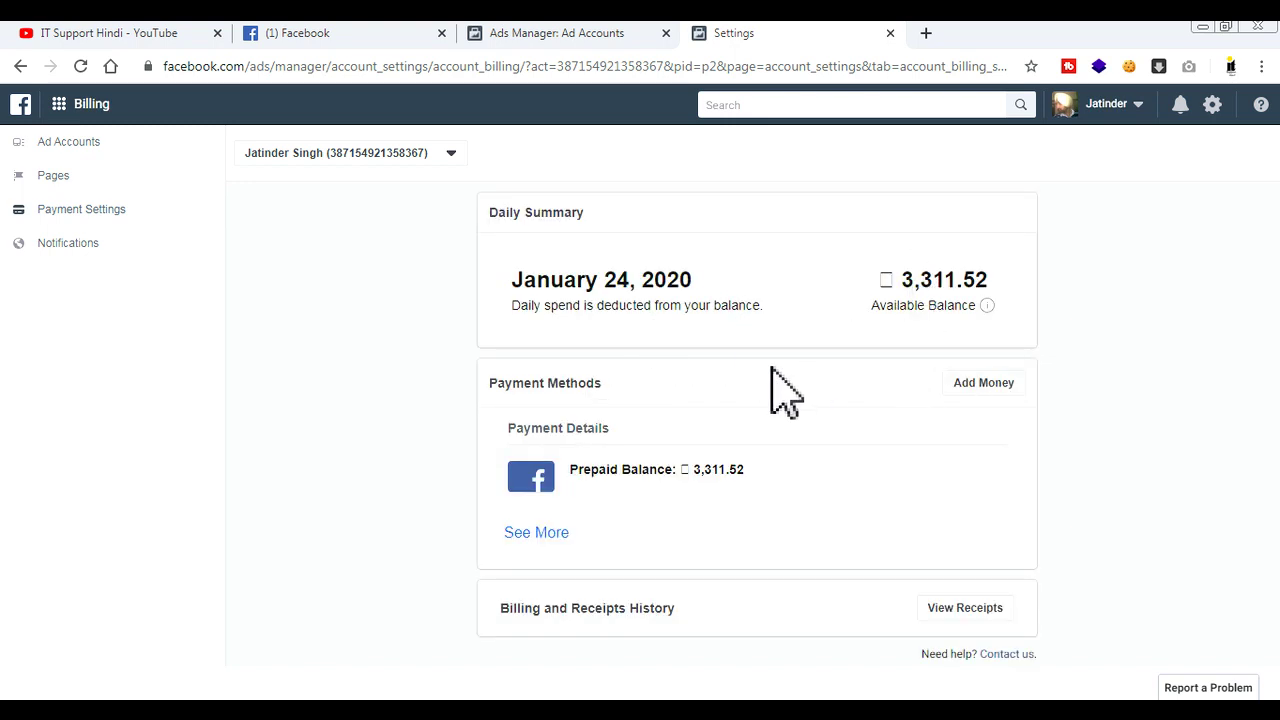
{"action": "left_click", "coordinate": [983, 388]}
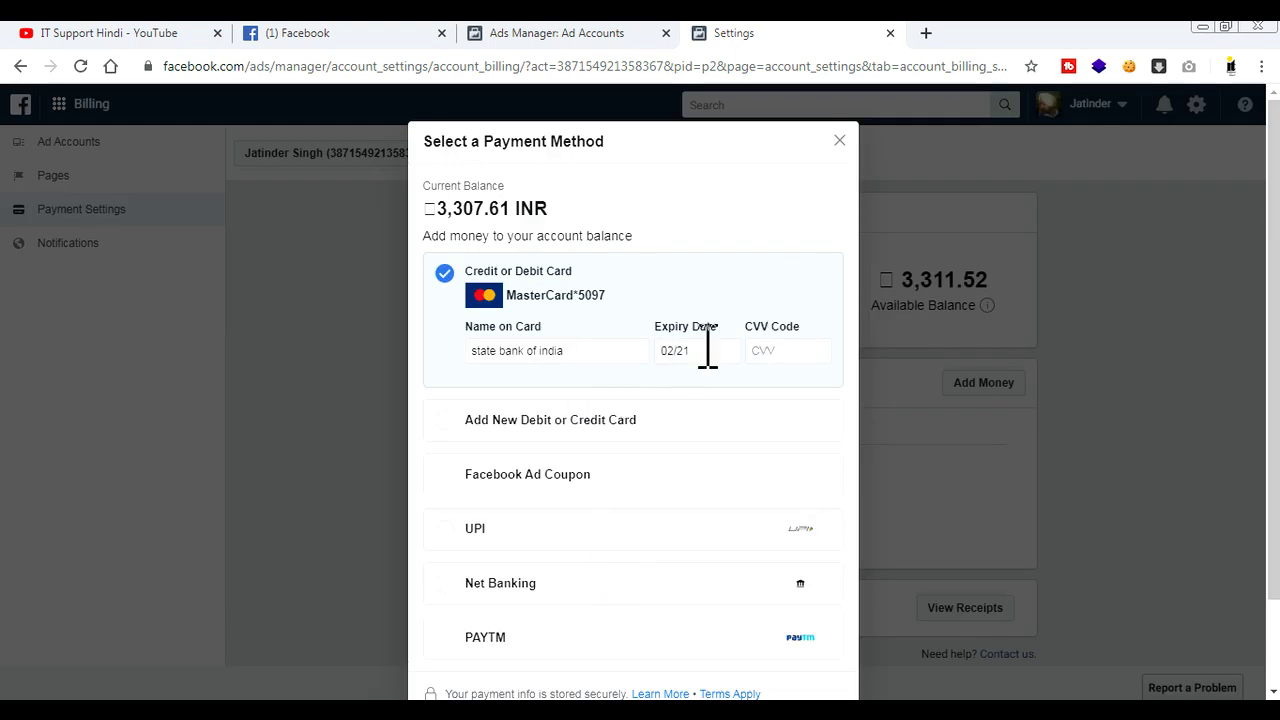
{"action": "scroll", "coordinate": [1180, 265], "scroll_direction": "down", "scroll_amount": 1}
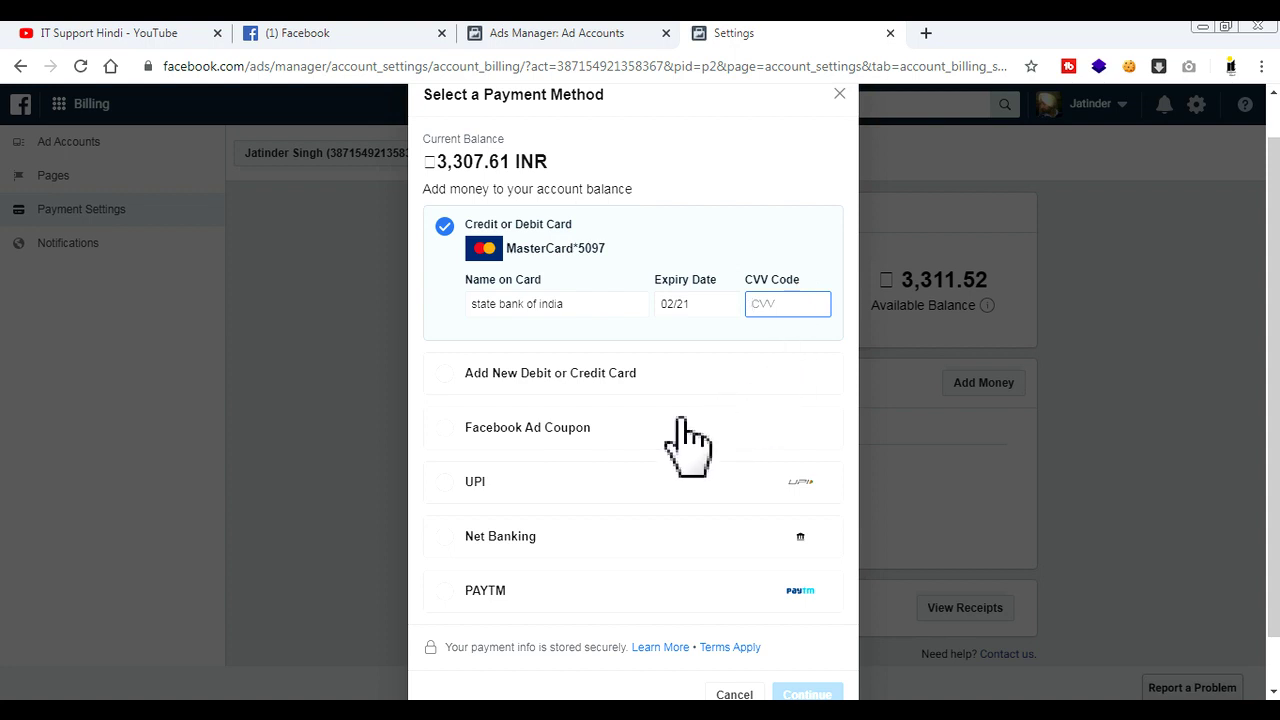
{"action": "left_click_drag", "start_coordinate": [446, 163], "coordinate": [510, 162]}
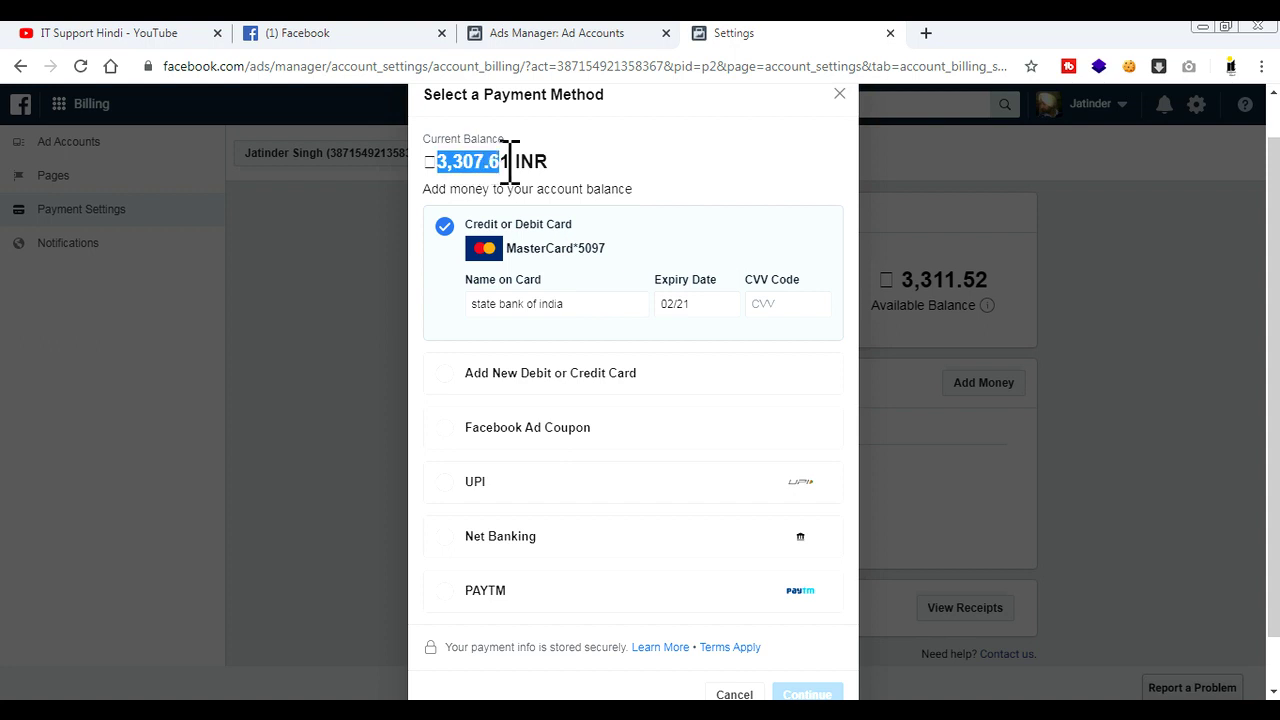
{"action": "left_click", "coordinate": [840, 94]}
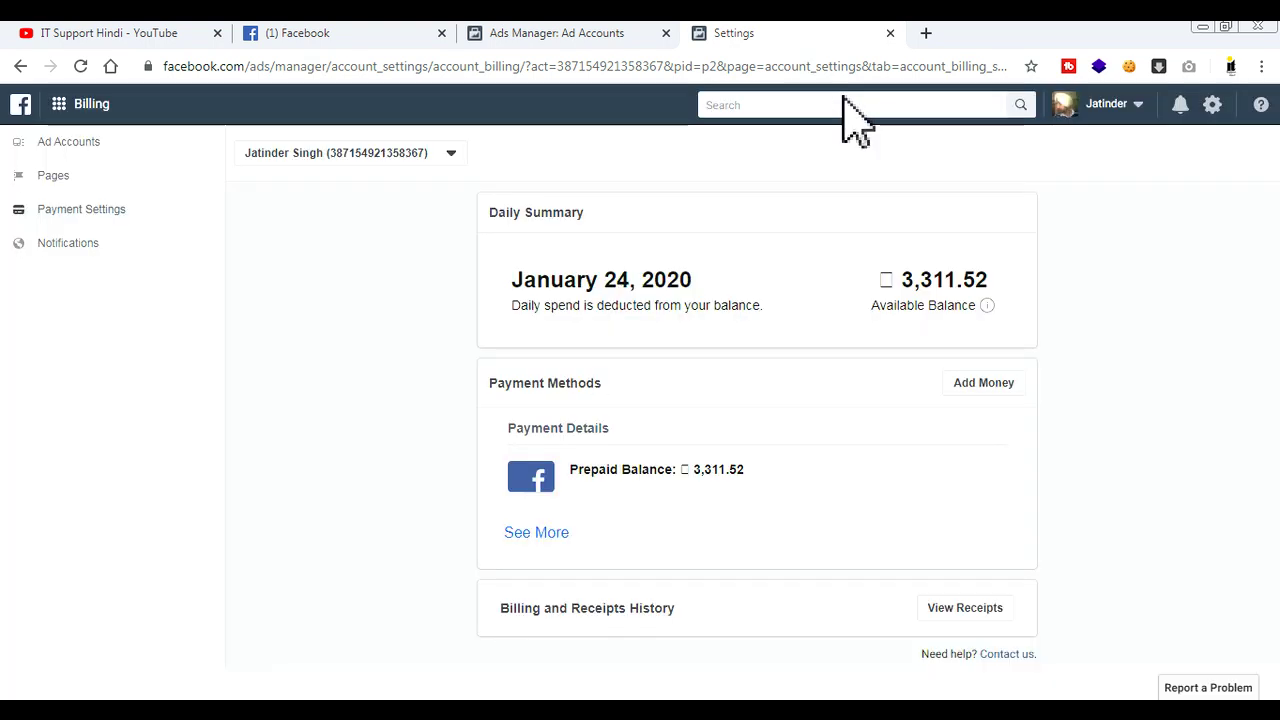
{"action": "left_click", "coordinate": [889, 33]}
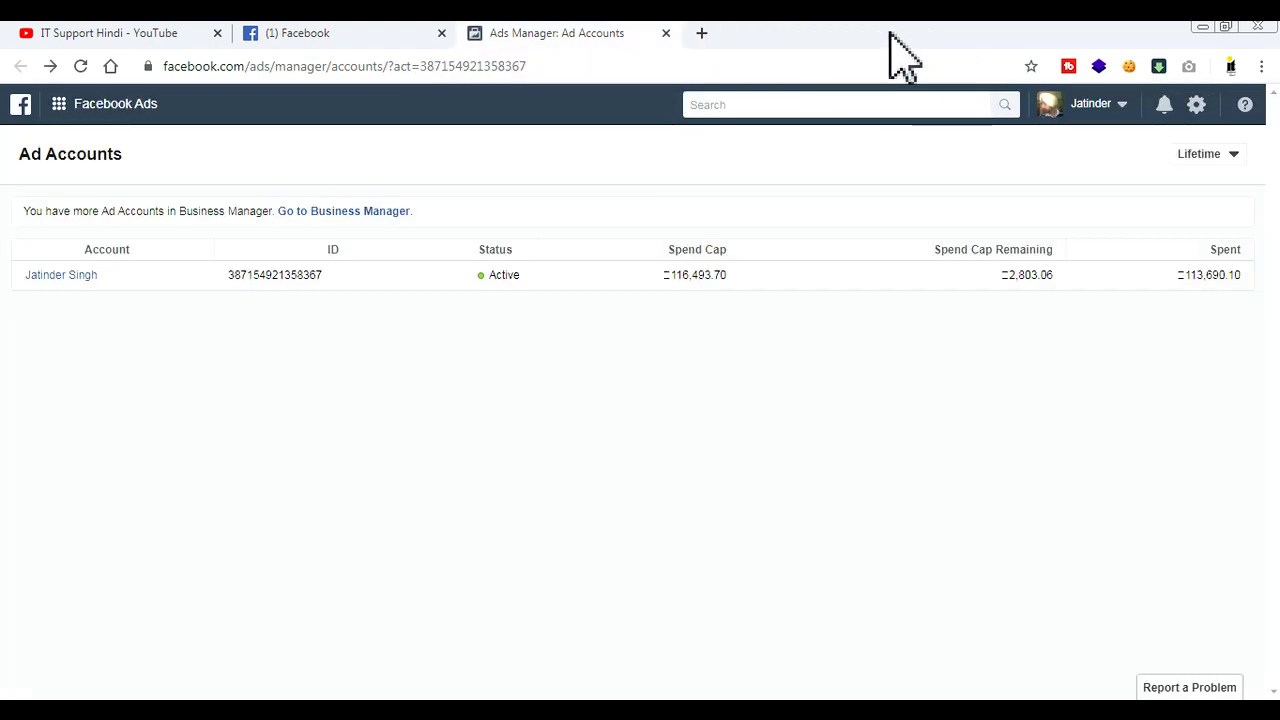
Go to Ads Manager's campaign list and start creating a new campaign
{"action": "left_click", "coordinate": [60, 108]}
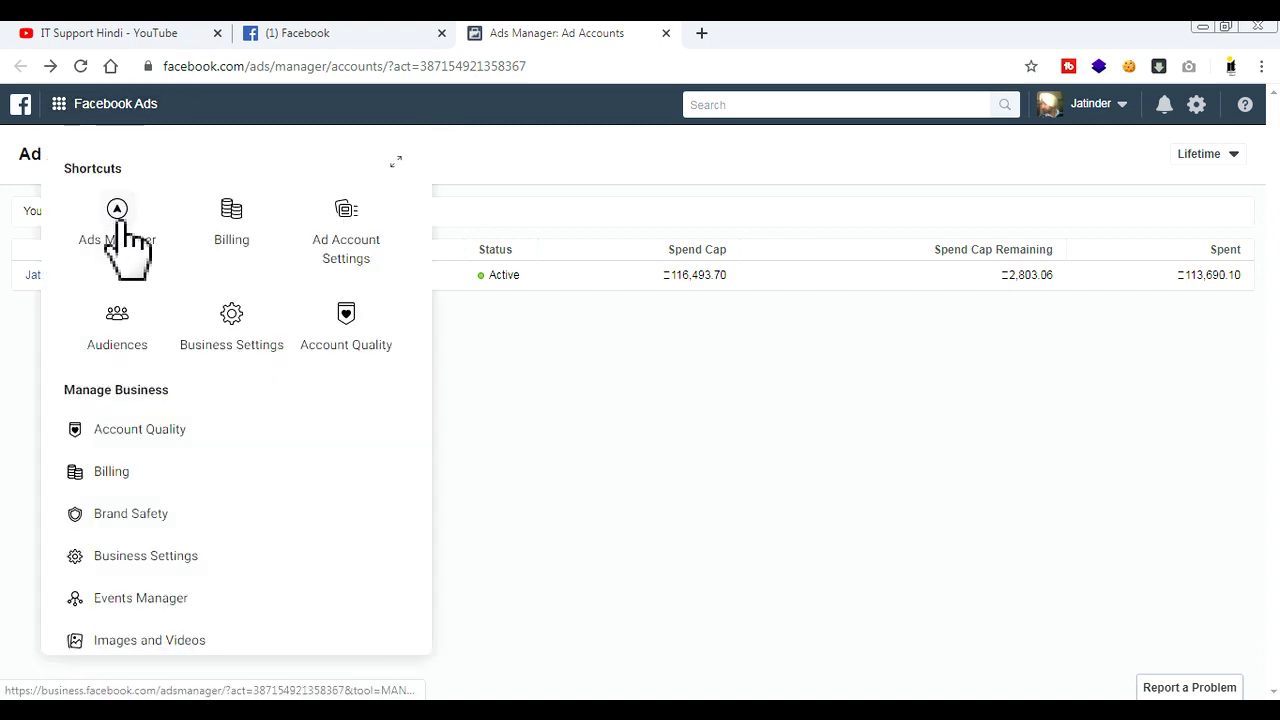
{"action": "left_click", "coordinate": [119, 208]}
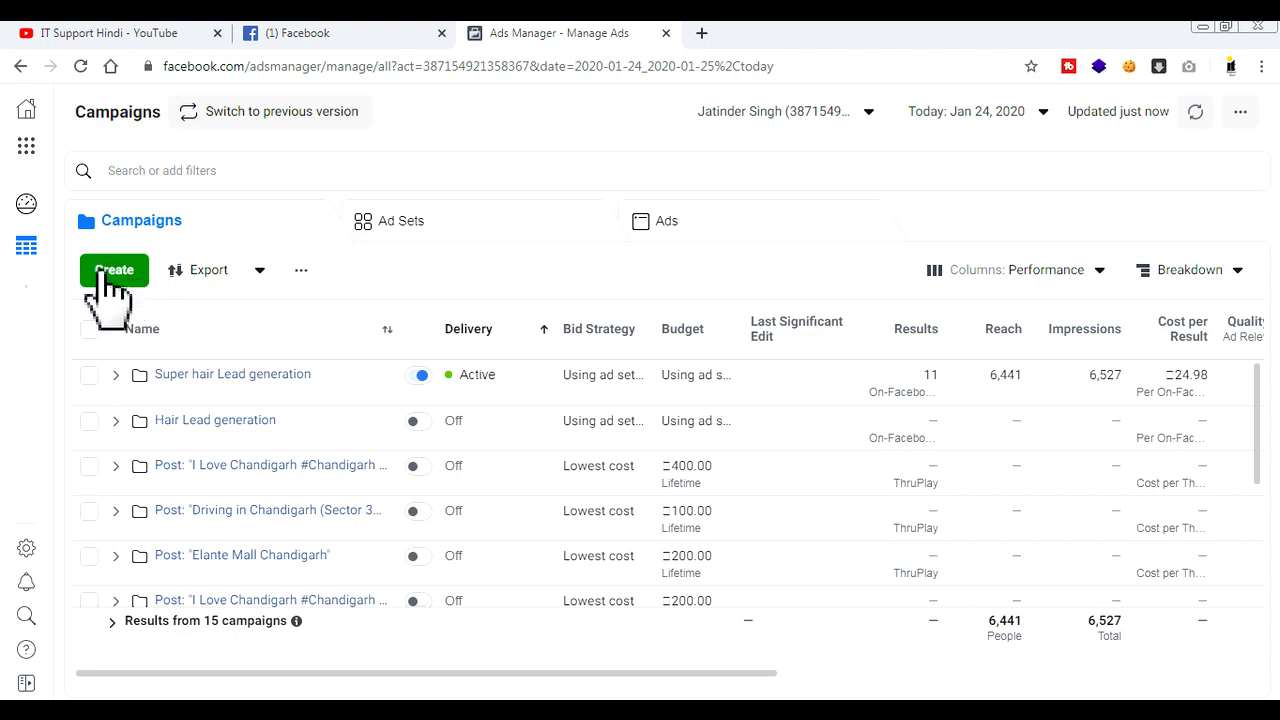
{"action": "left_click", "coordinate": [117, 272]}
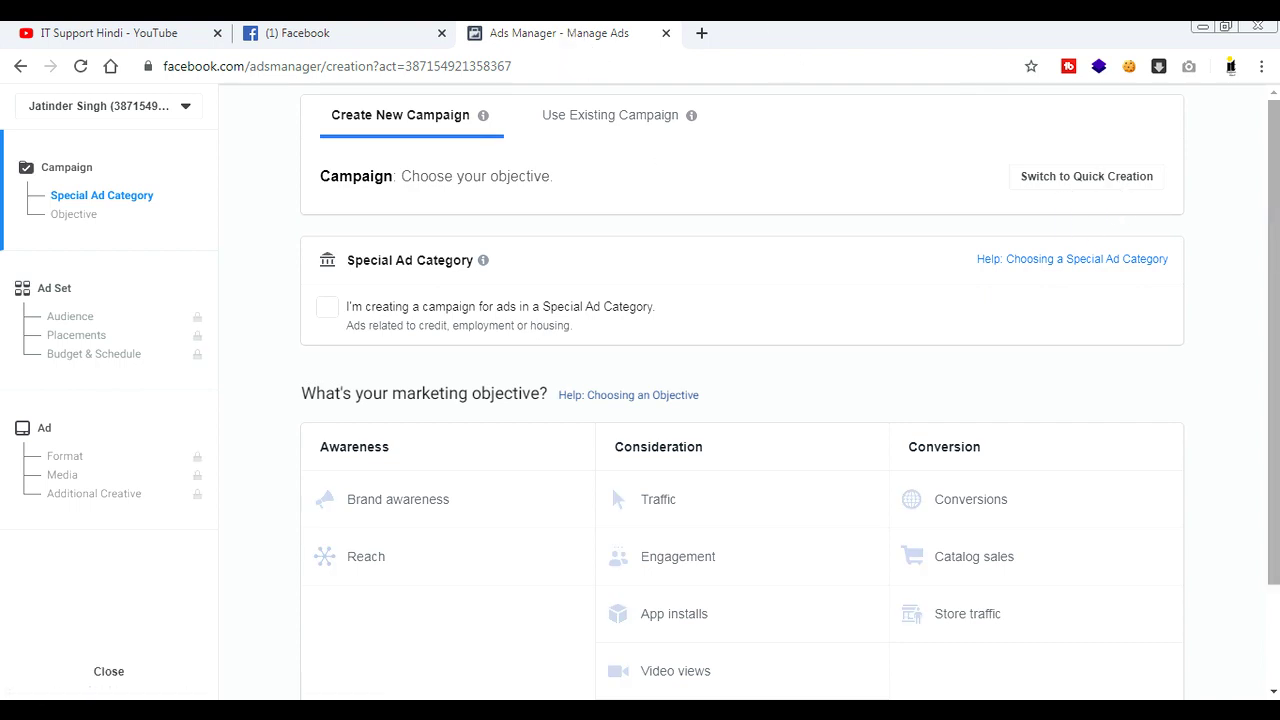
Set up the campaign with the Traffic objective and Campaign Budget Optimization off, and continue to the ad set
{"action": "scroll", "coordinate": [1273, 320], "scroll_direction": "down", "scroll_amount": 1}
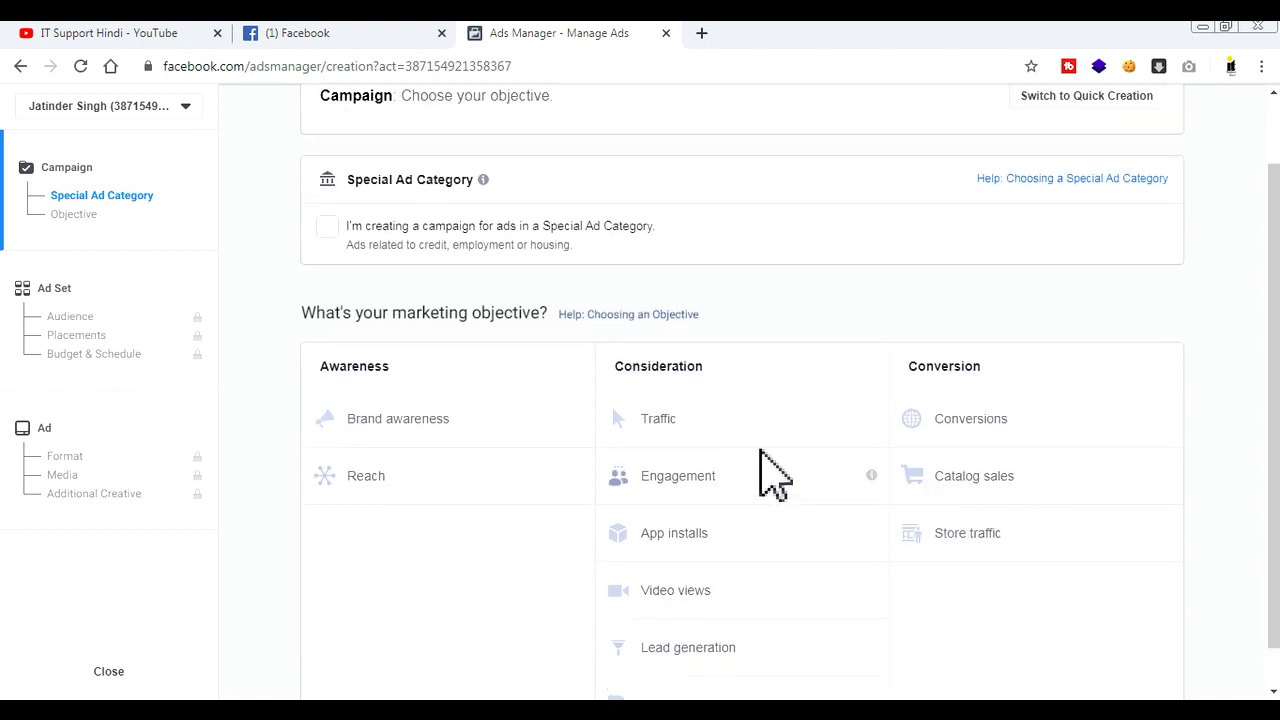
{"action": "left_click", "coordinate": [717, 422]}
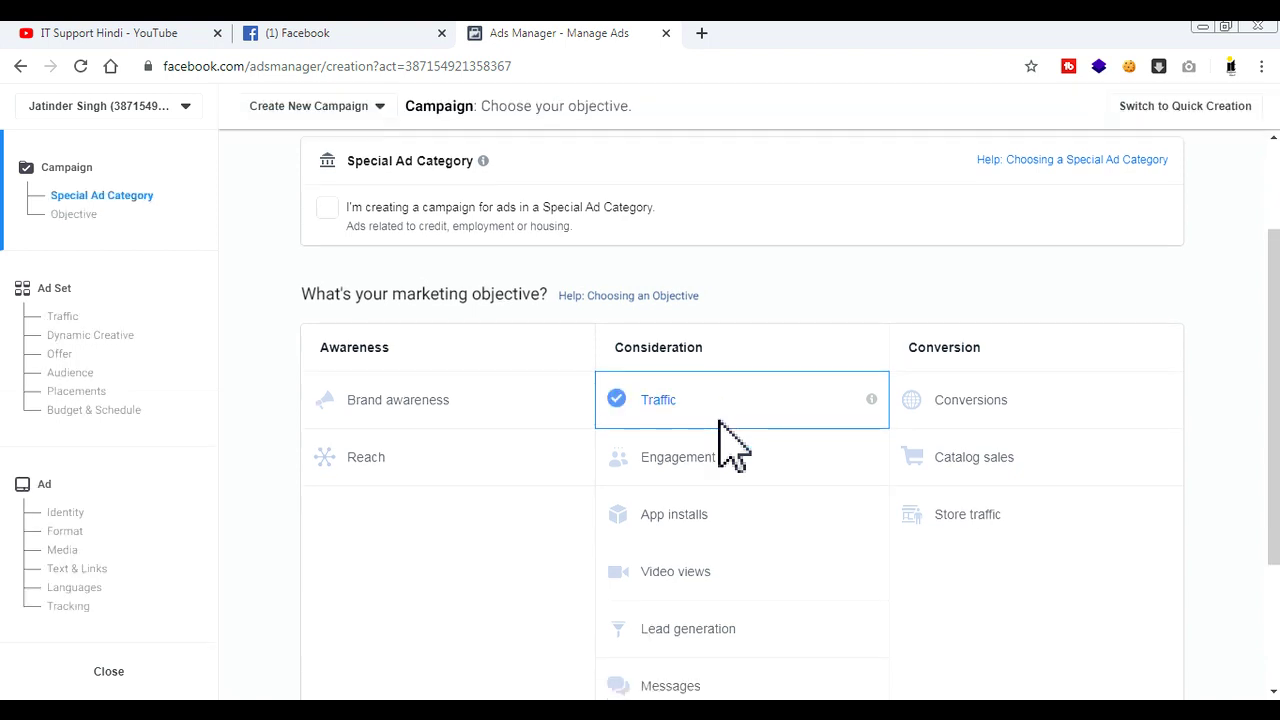
{"action": "scroll", "coordinate": [1271, 486], "scroll_direction": "down", "scroll_amount": 7}
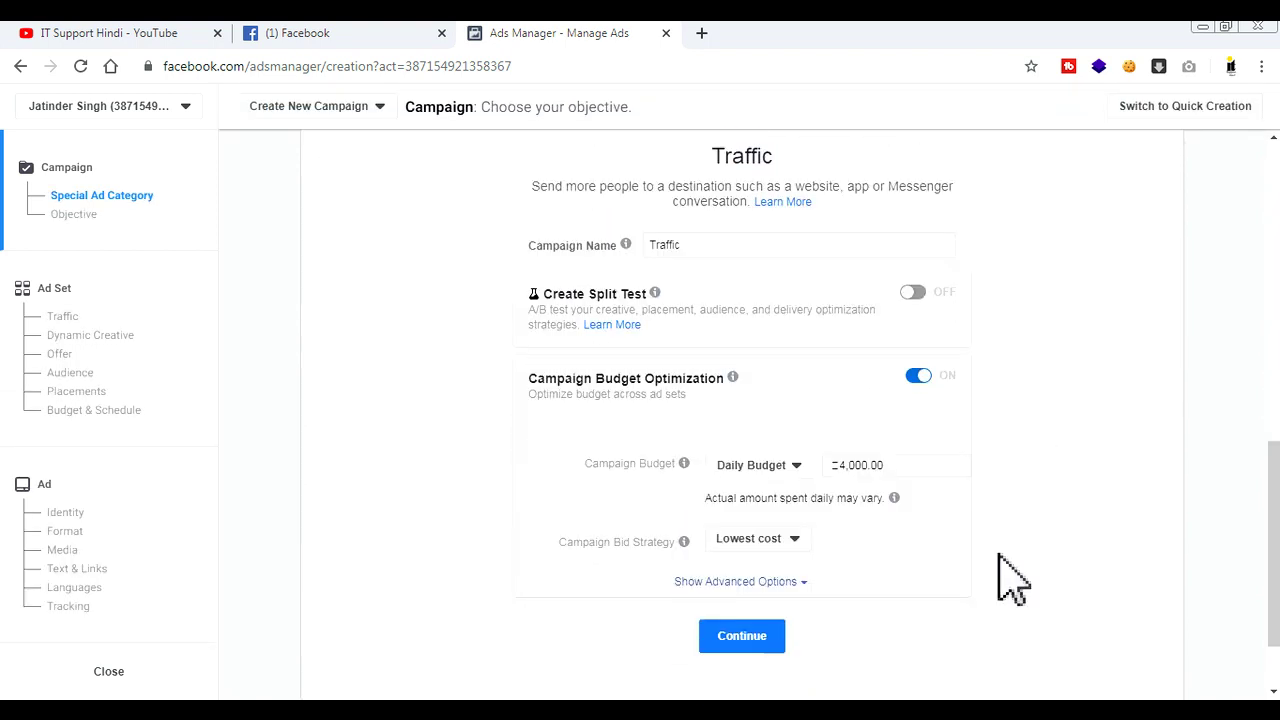
{"action": "left_click", "coordinate": [914, 376]}
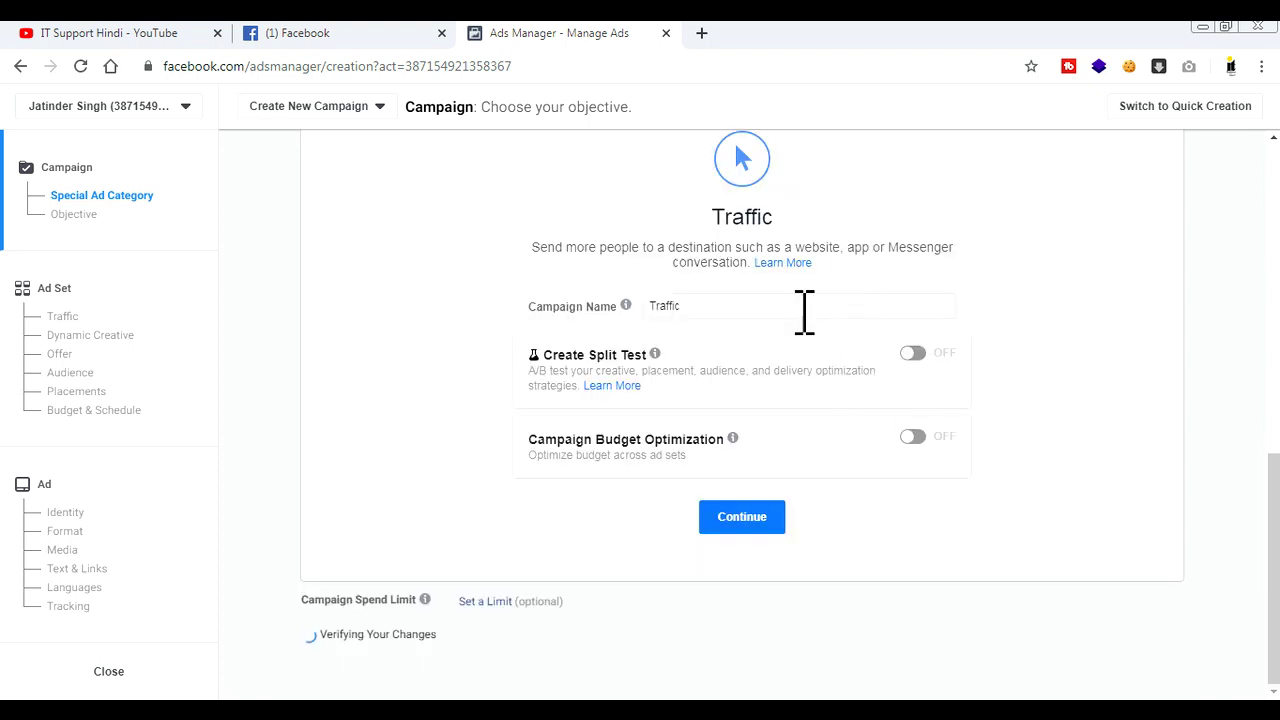
{"action": "left_click", "coordinate": [736, 538]}
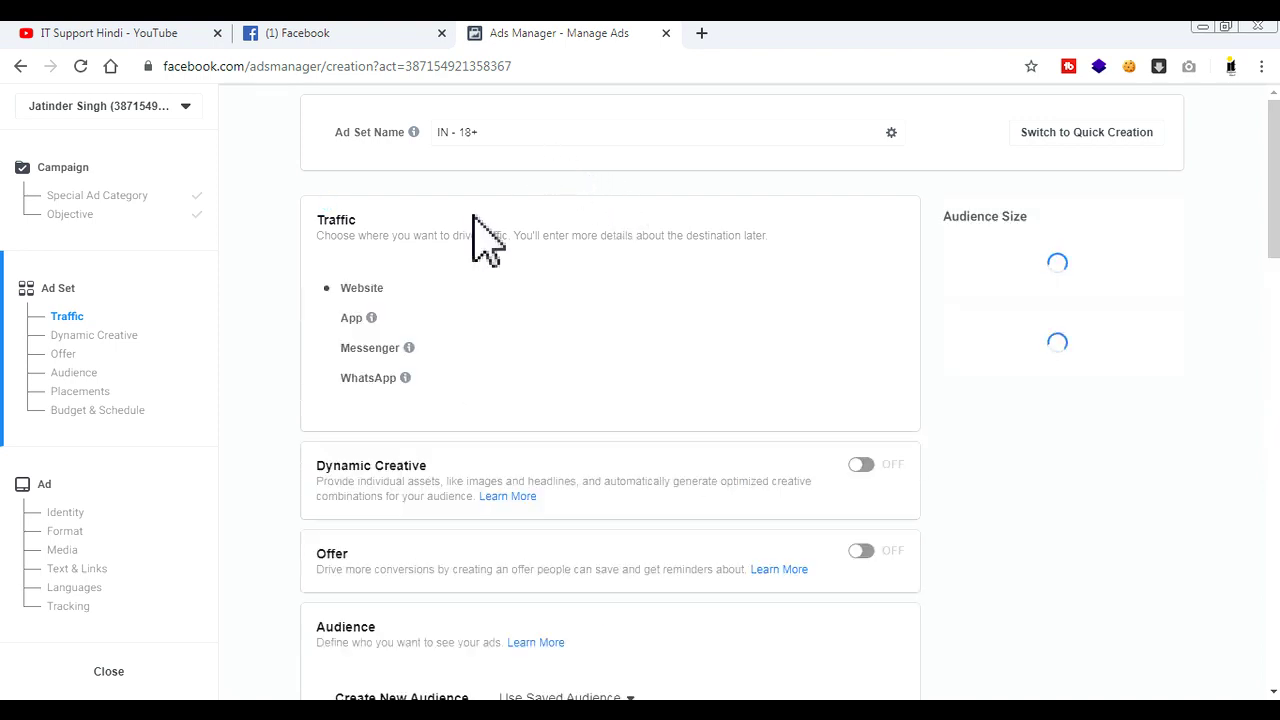
Rename the ad set as Ads_1
{"action": "left_click", "coordinate": [505, 132]}
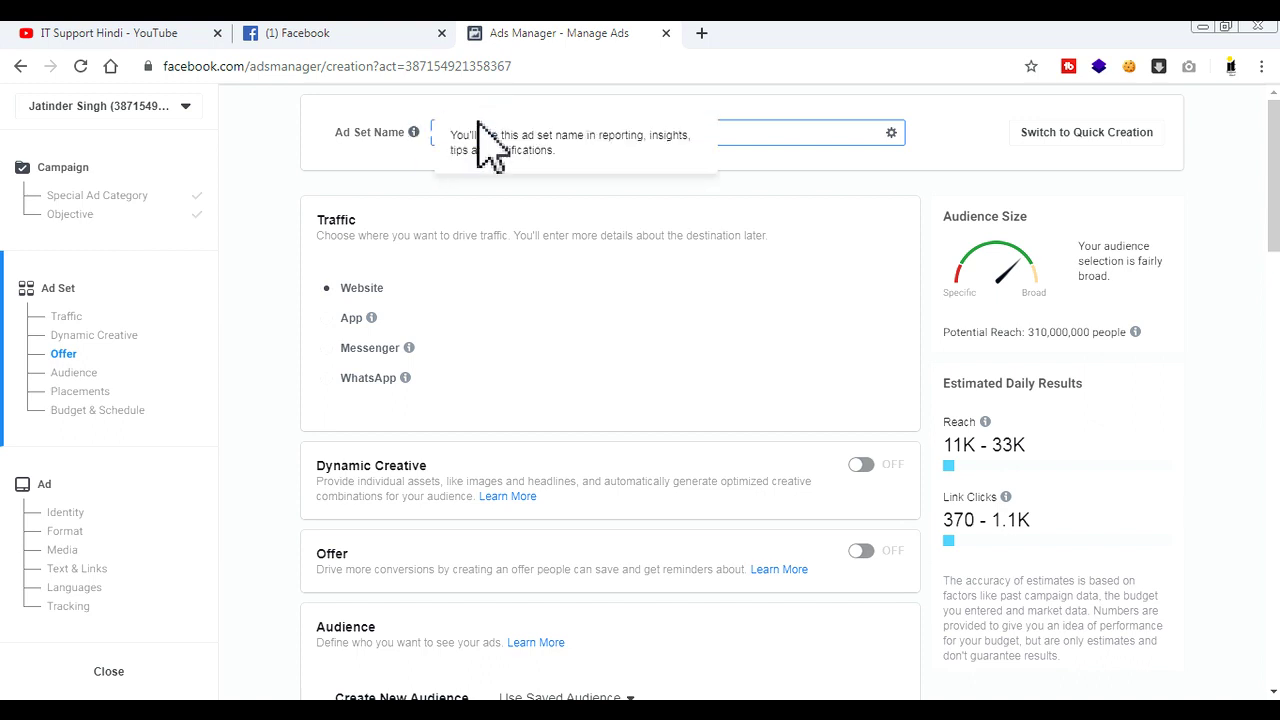
{"action": "left_click", "coordinate": [420, 206]}
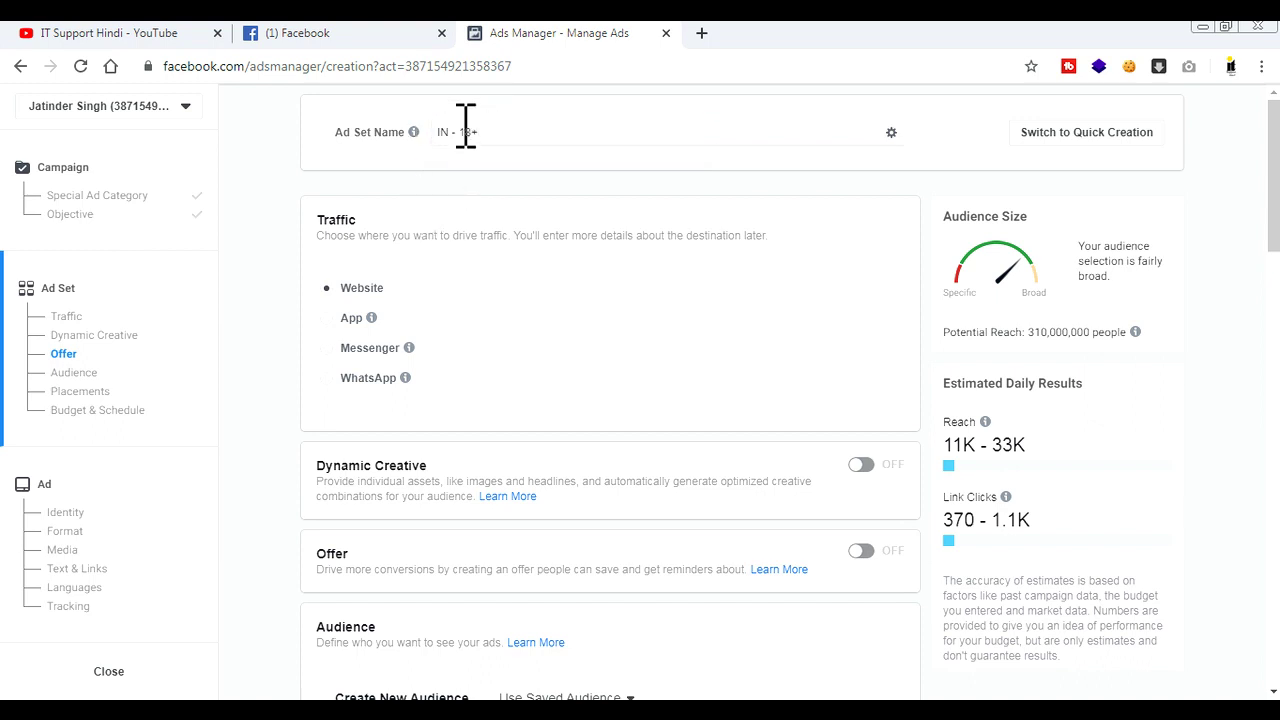
{"action": "left_click_drag", "start_coordinate": [471, 132], "coordinate": [494, 132]}
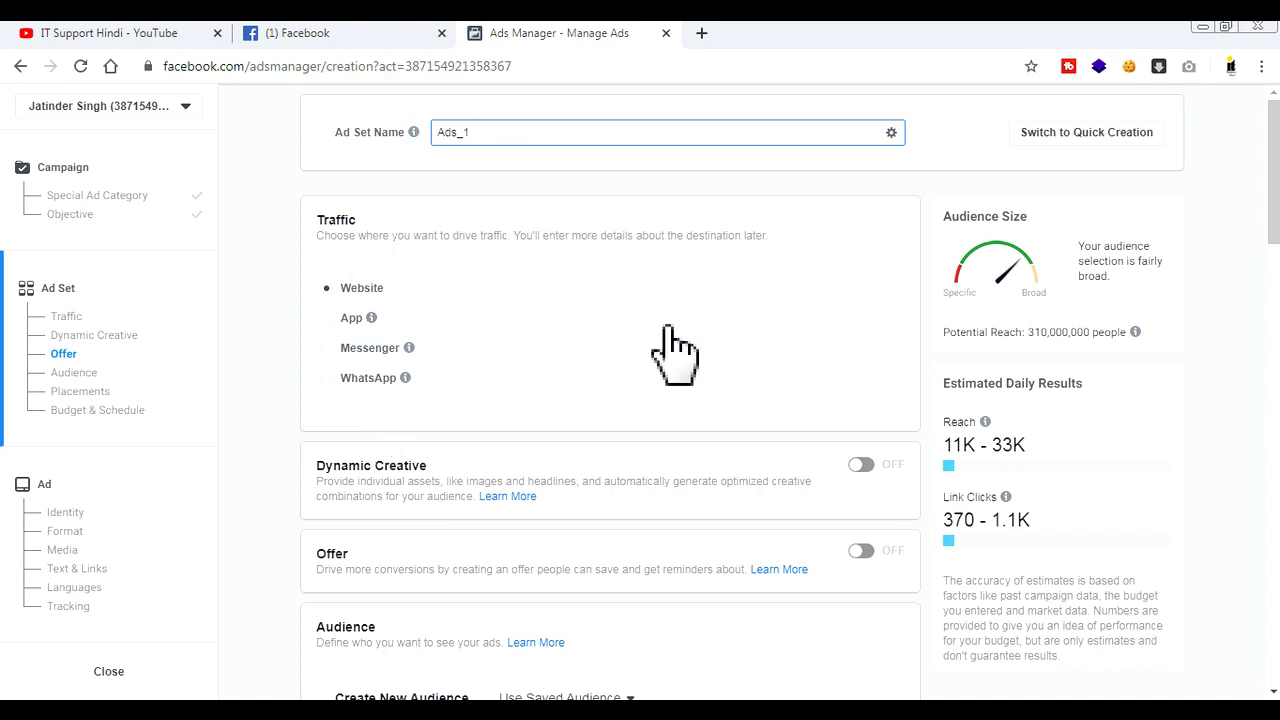
Set the audience's location targeting for India to "People who live in this location"
{"action": "scroll", "coordinate": [1273, 240], "scroll_direction": "down", "scroll_amount": 3}
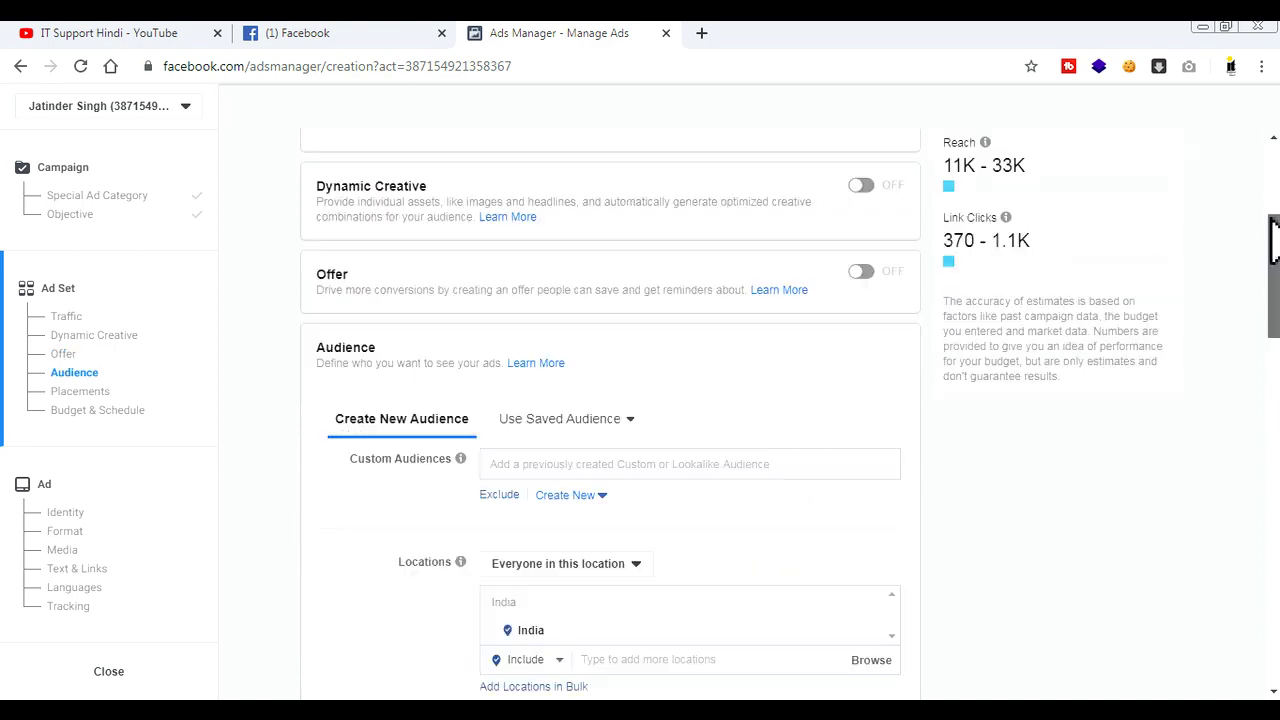
{"action": "scroll", "coordinate": [1273, 260], "scroll_direction": "down", "scroll_amount": 2}
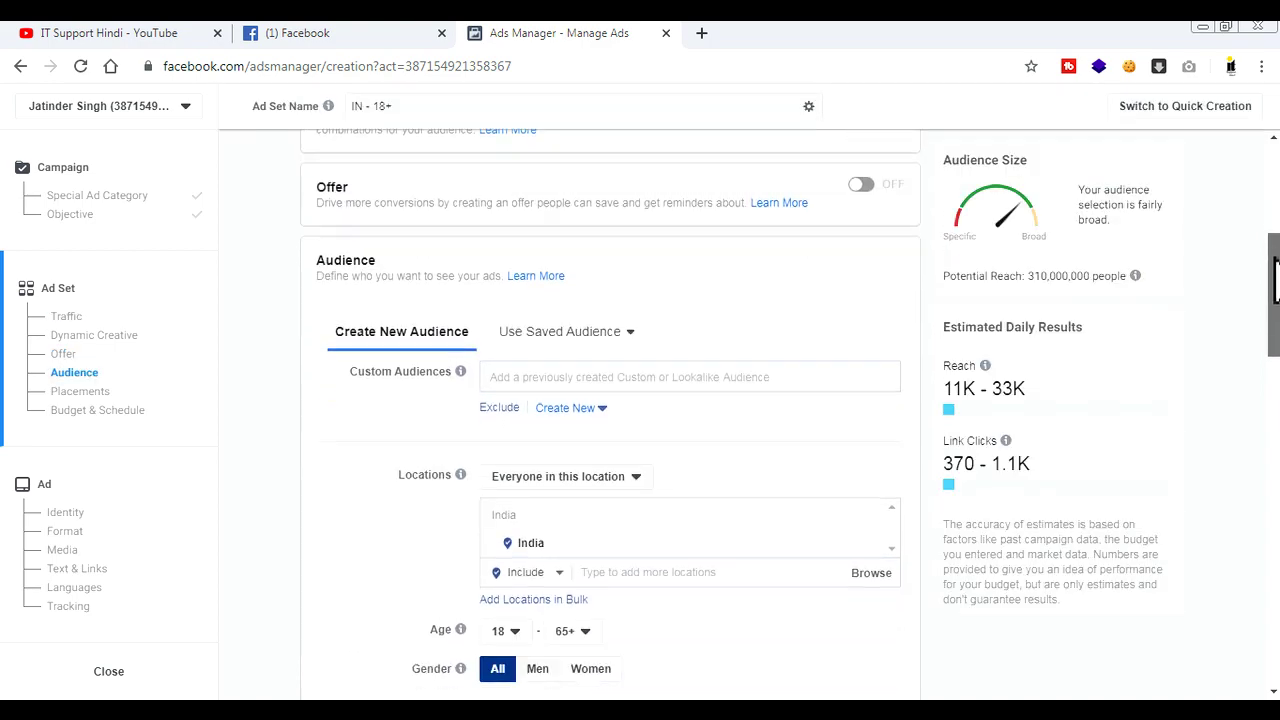
{"action": "scroll", "coordinate": [1270, 300], "scroll_direction": "down", "scroll_amount": 2}
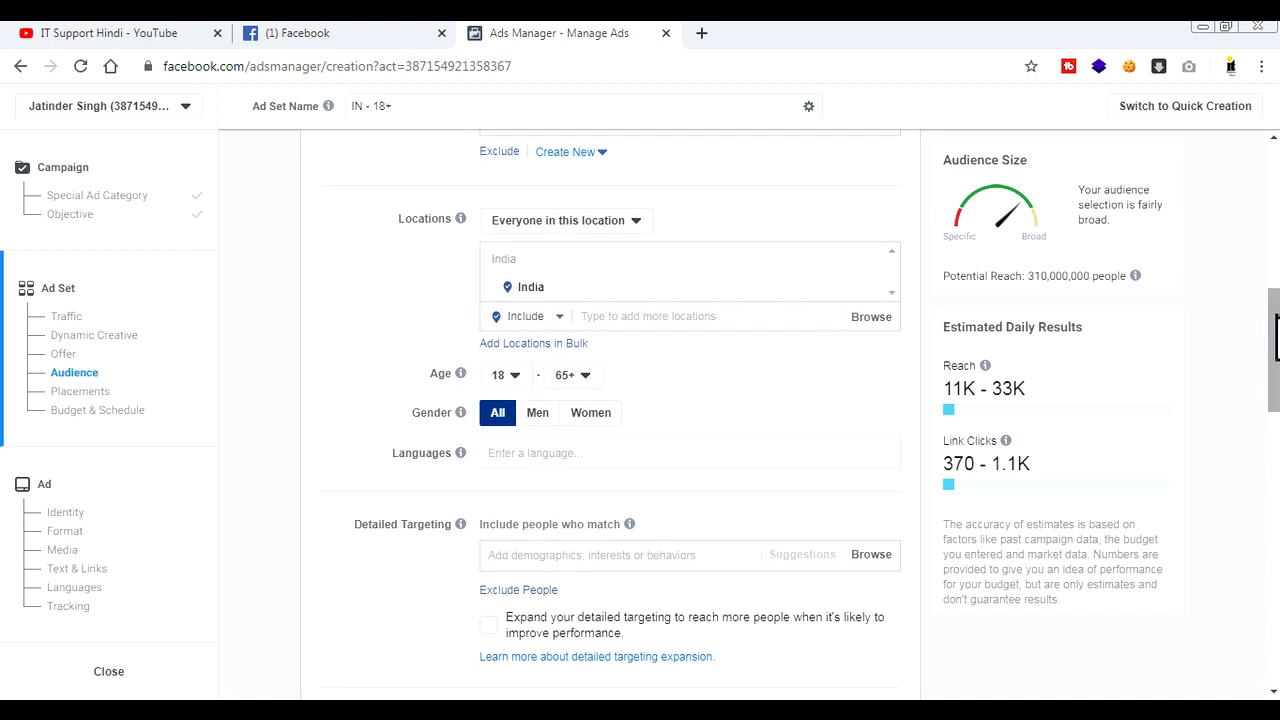
{"action": "scroll", "coordinate": [1270, 318], "scroll_direction": "up", "scroll_amount": 1}
{"action": "scroll", "coordinate": [1276, 320], "scroll_direction": "down", "scroll_amount": 1}
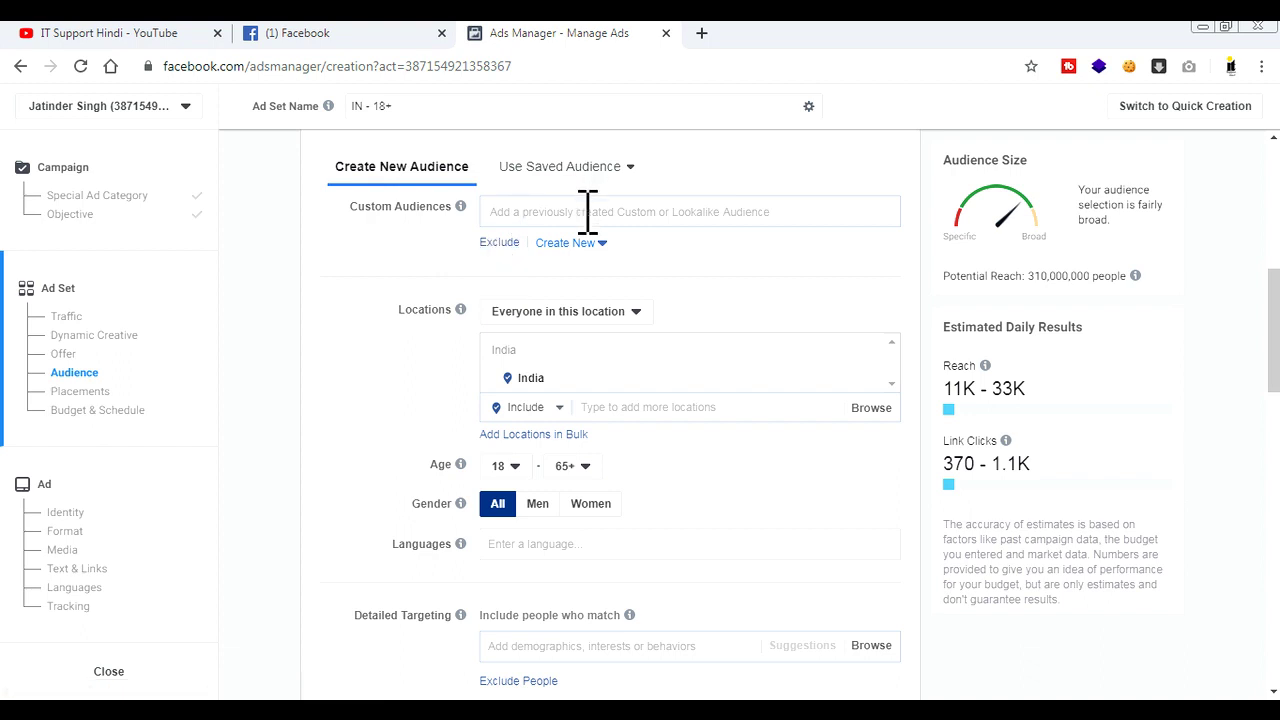
{"action": "mouse_move", "coordinate": [571, 386]}
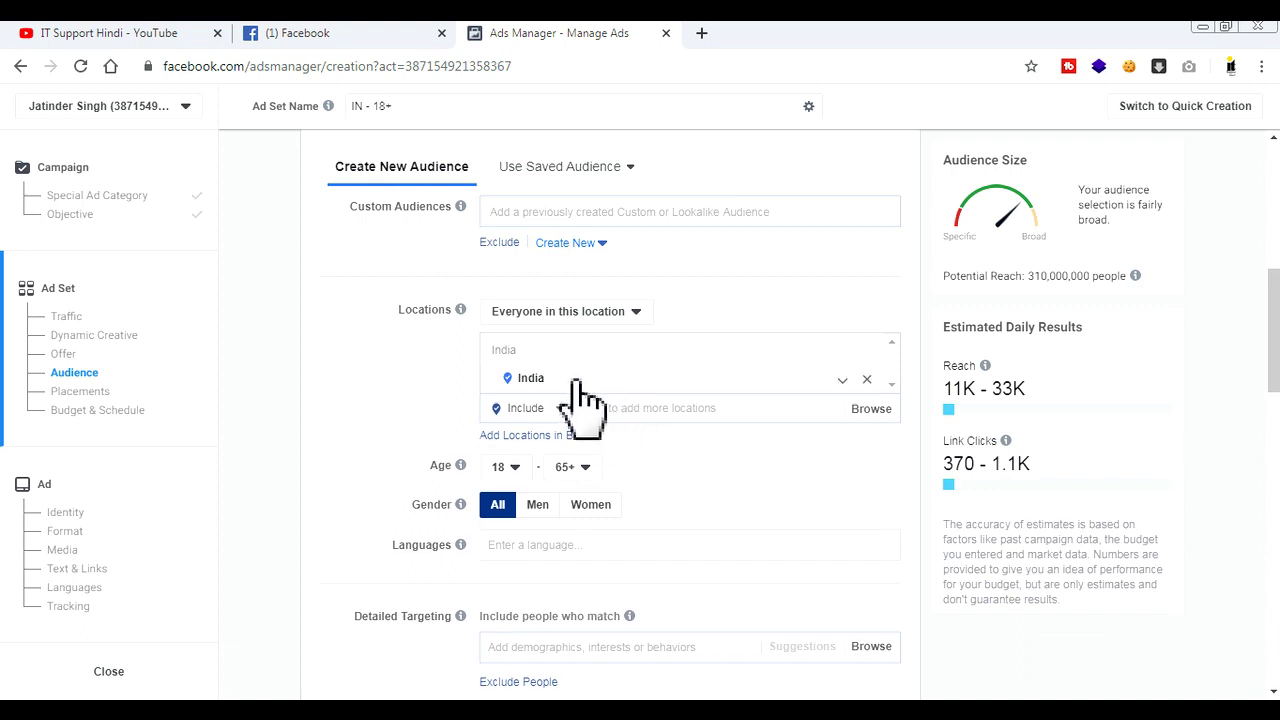
{"action": "left_click", "coordinate": [630, 313]}
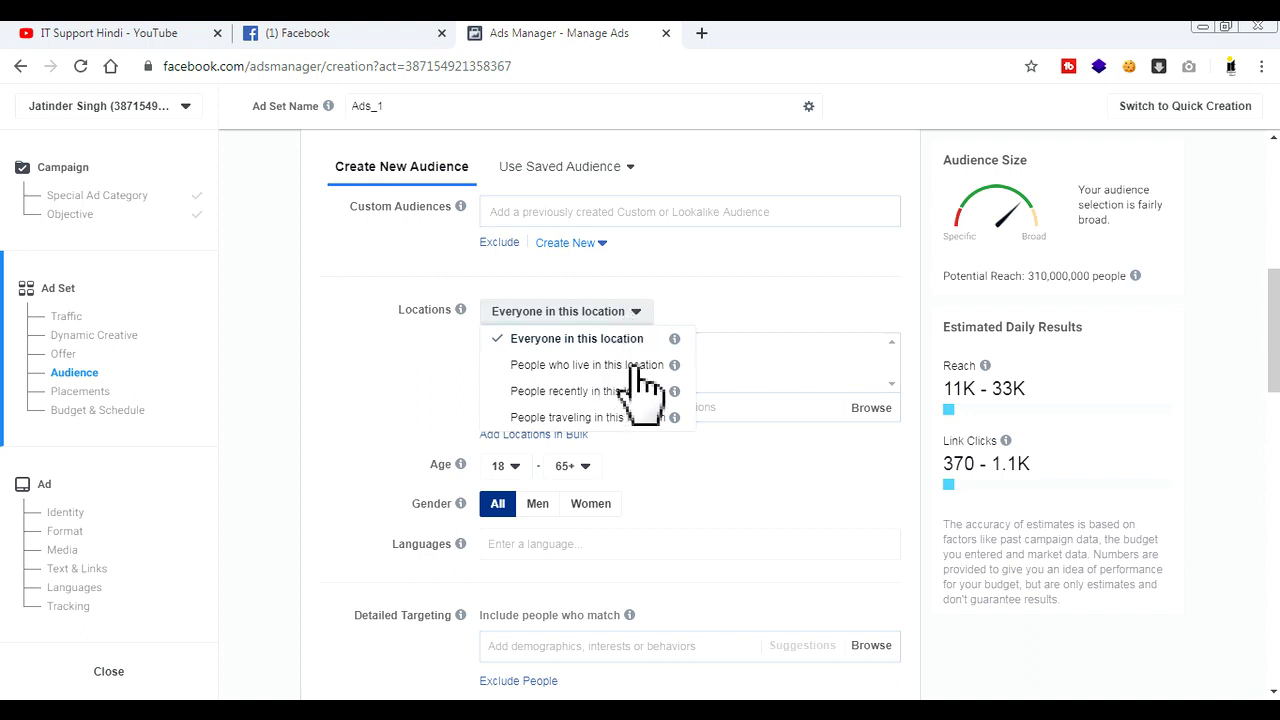
{"action": "left_click", "coordinate": [636, 366]}
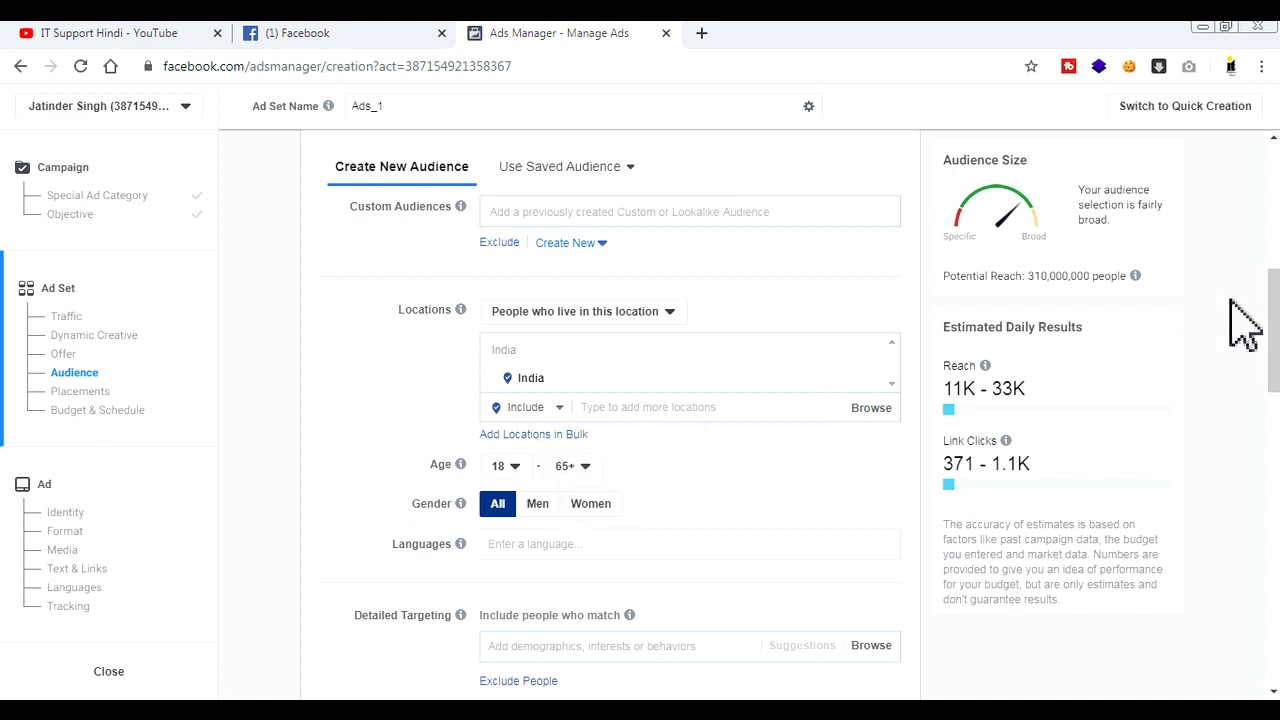
Add English (All) as the audience's language
{"action": "left_click_drag", "start_coordinate": [1275, 318], "coordinate": [1276, 355]}
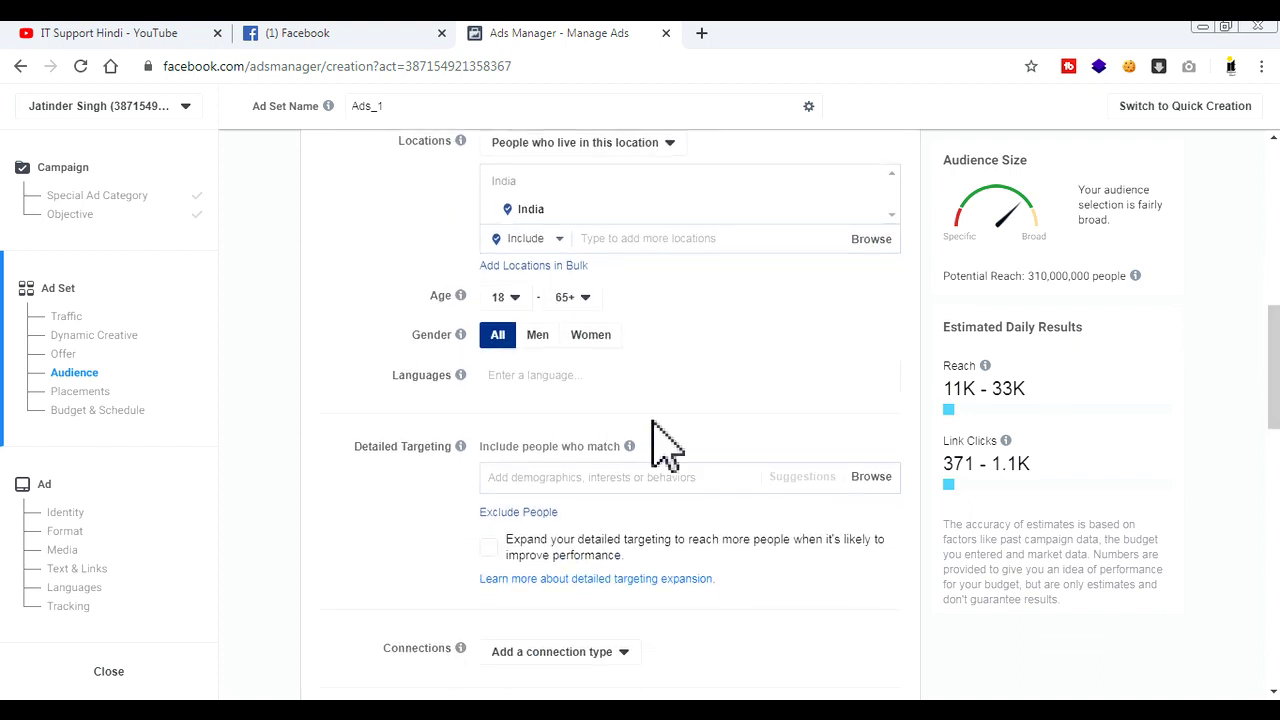
{"action": "left_click", "coordinate": [653, 372]}
{"action": "type", "text": "En"}
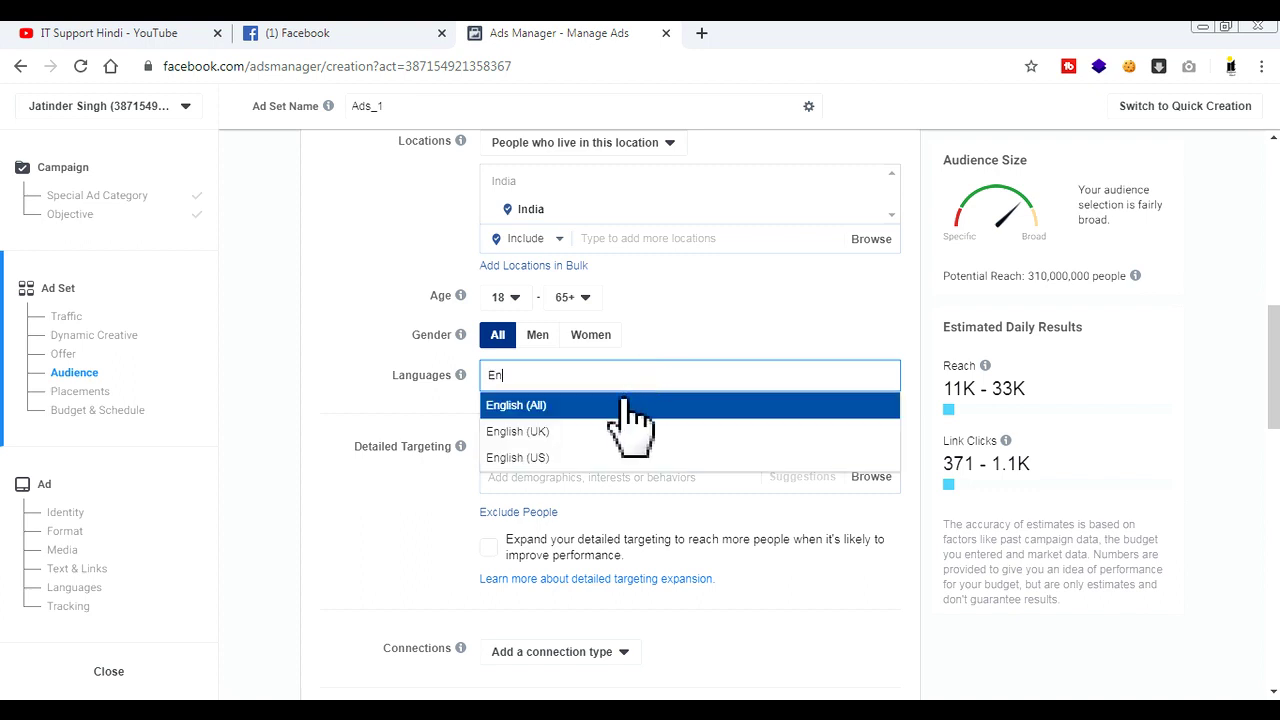
{"action": "left_click", "coordinate": [677, 408]}
Switch the ad set to manual placement editing and check which device types it can target
{"action": "scroll", "coordinate": [1276, 415], "scroll_direction": "down", "scroll_amount": 4}
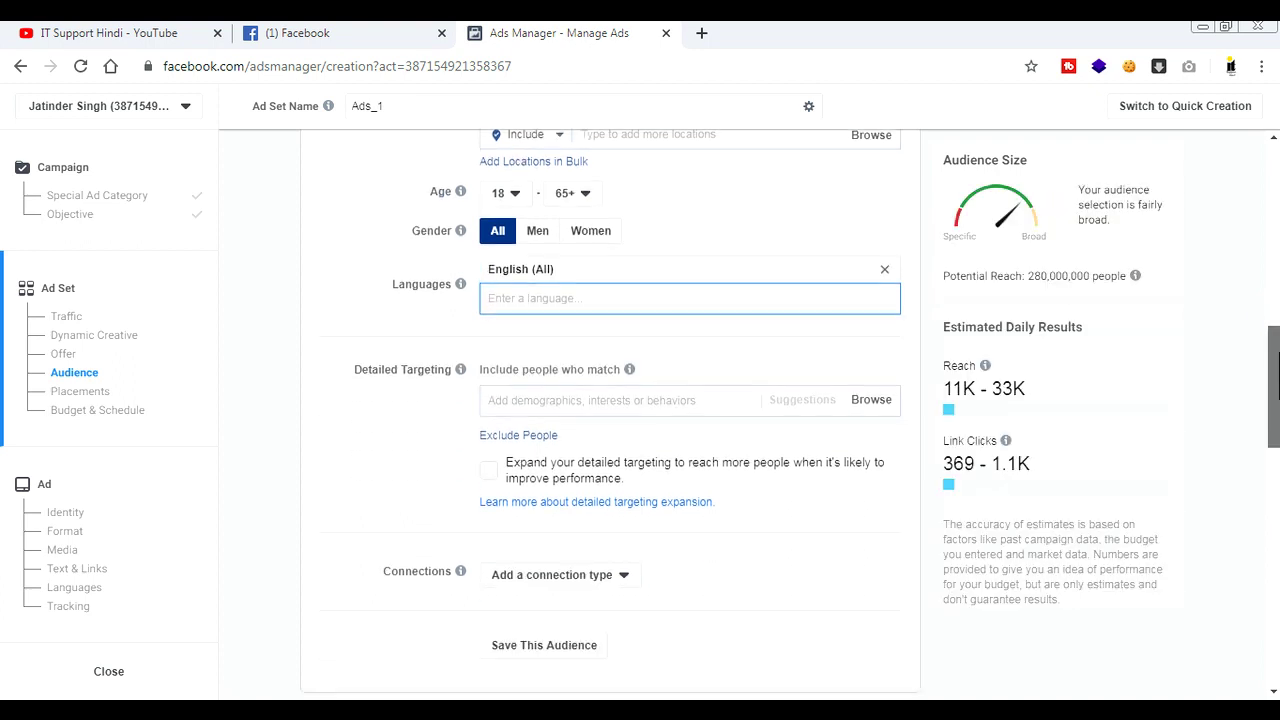
{"action": "scroll", "coordinate": [1276, 415], "scroll_direction": "down", "scroll_amount": 3}
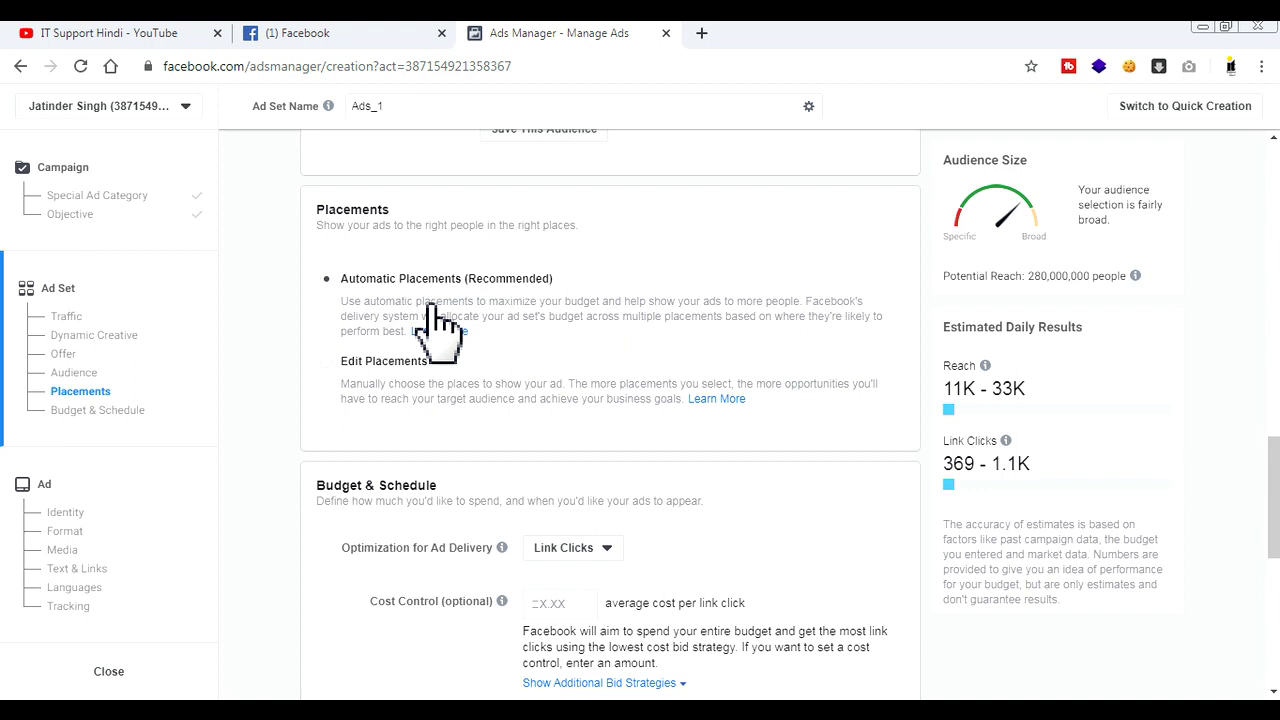
{"action": "left_click", "coordinate": [327, 362]}
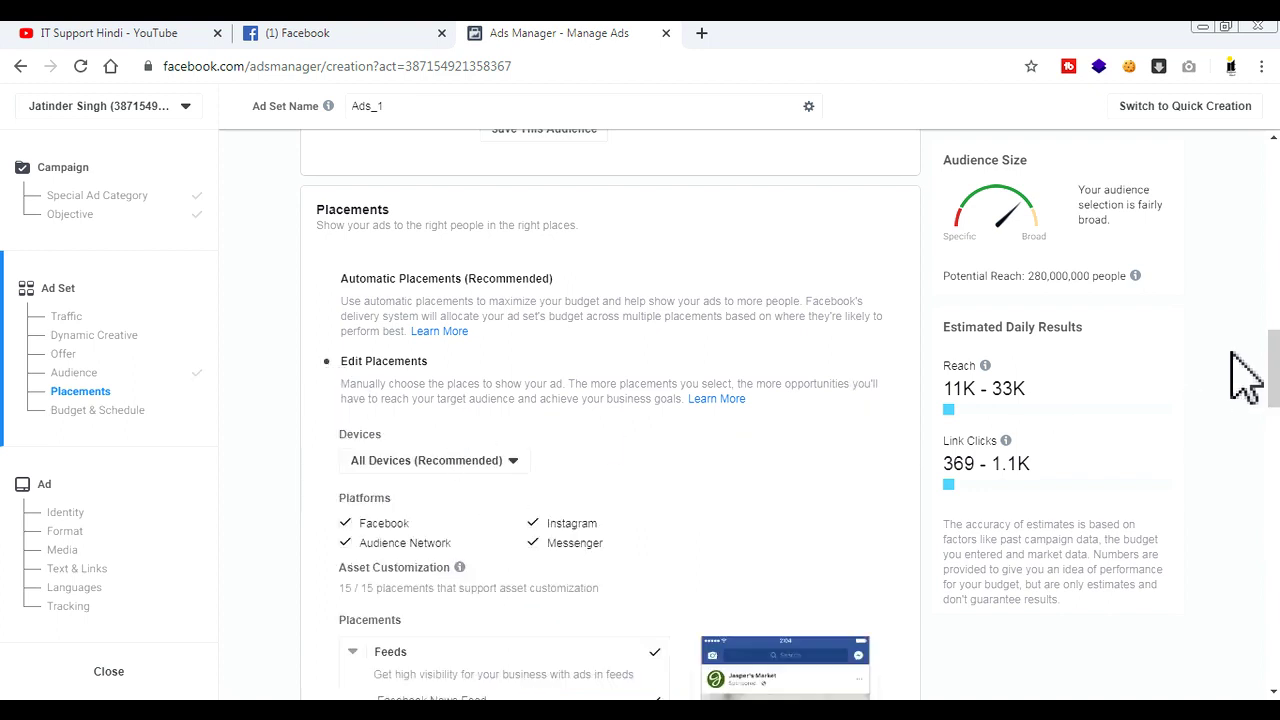
{"action": "scroll", "coordinate": [1240, 375], "scroll_direction": "down", "scroll_amount": 2}
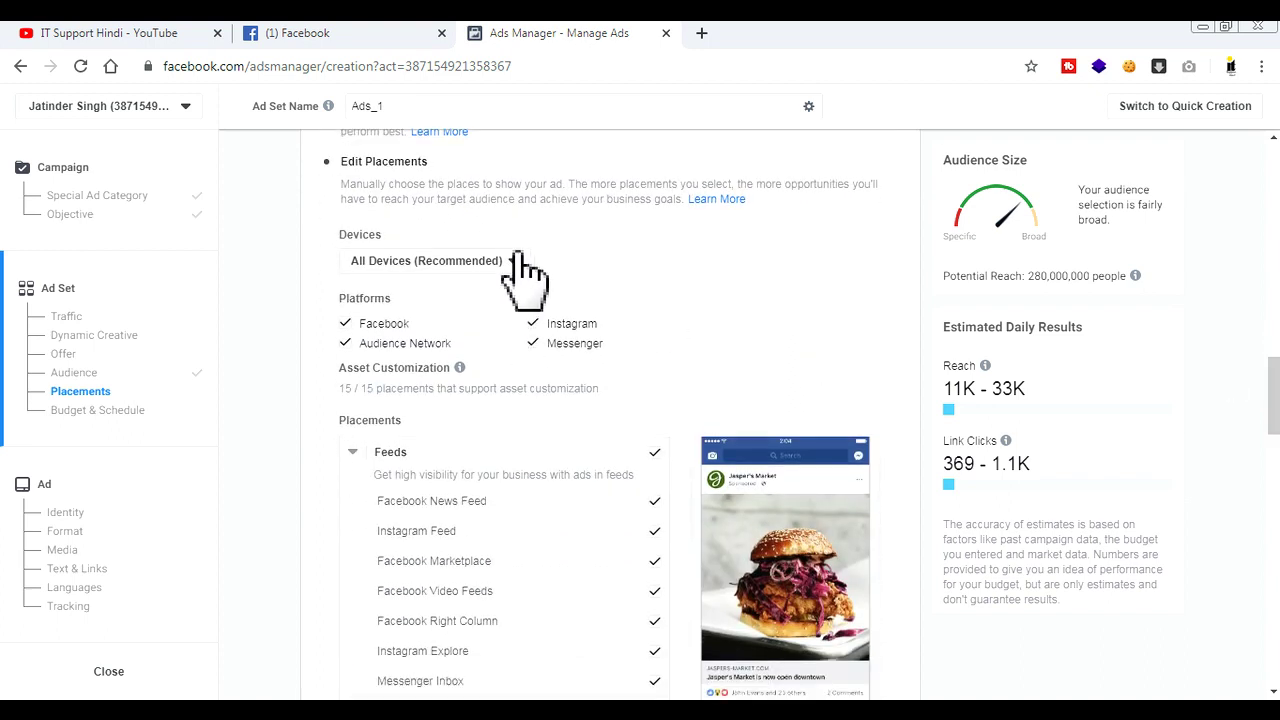
{"action": "left_click", "coordinate": [518, 262]}
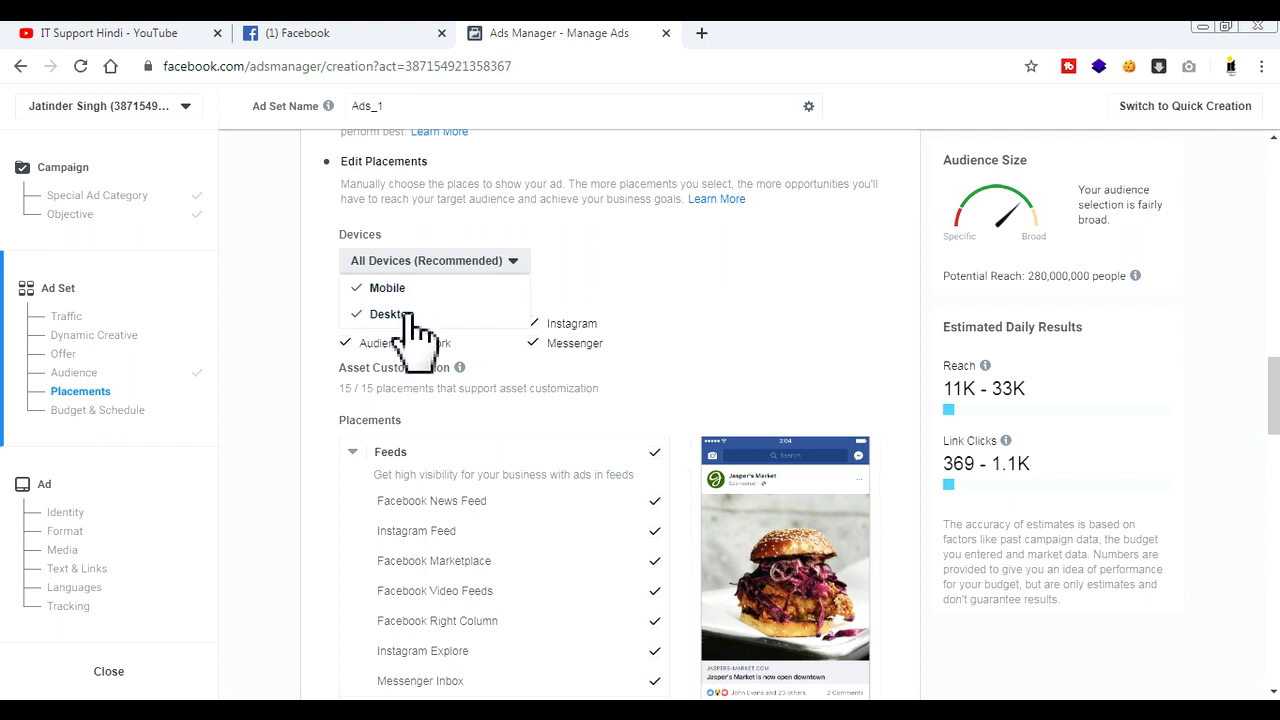
{"action": "left_click", "coordinate": [472, 264]}
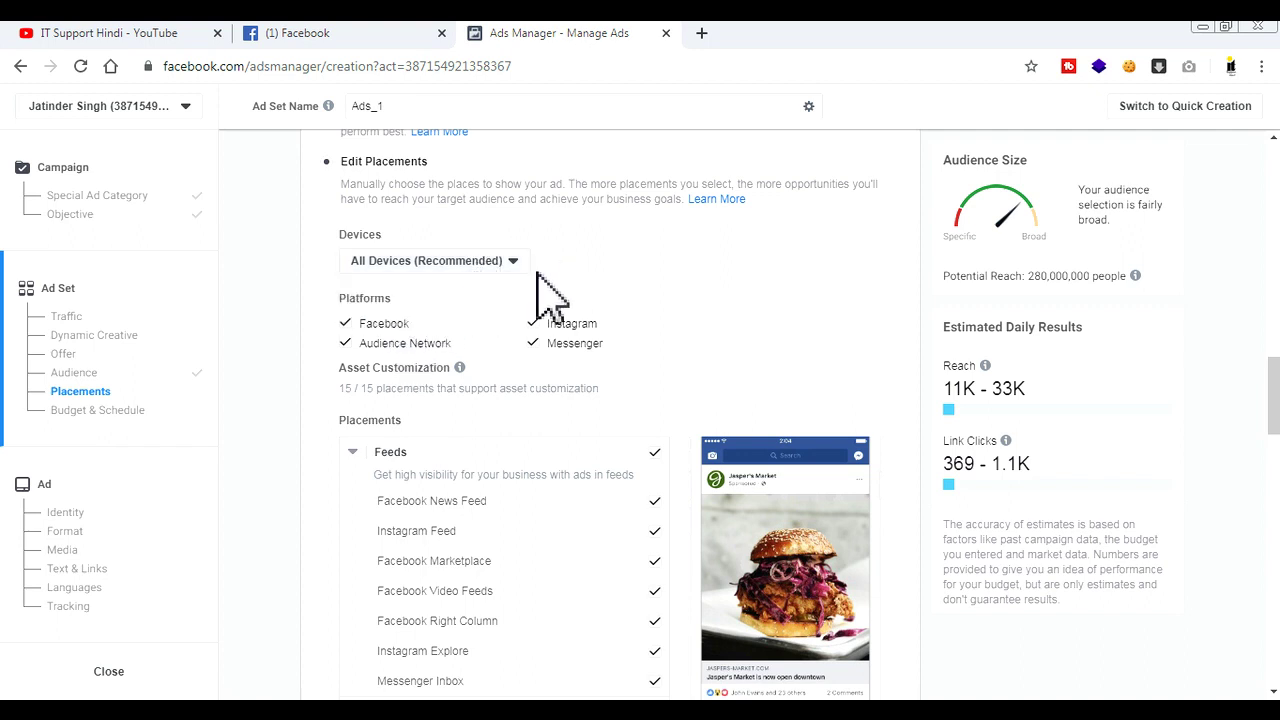
{"action": "left_click_drag", "start_coordinate": [1045, 402], "coordinate": [932, 432]}
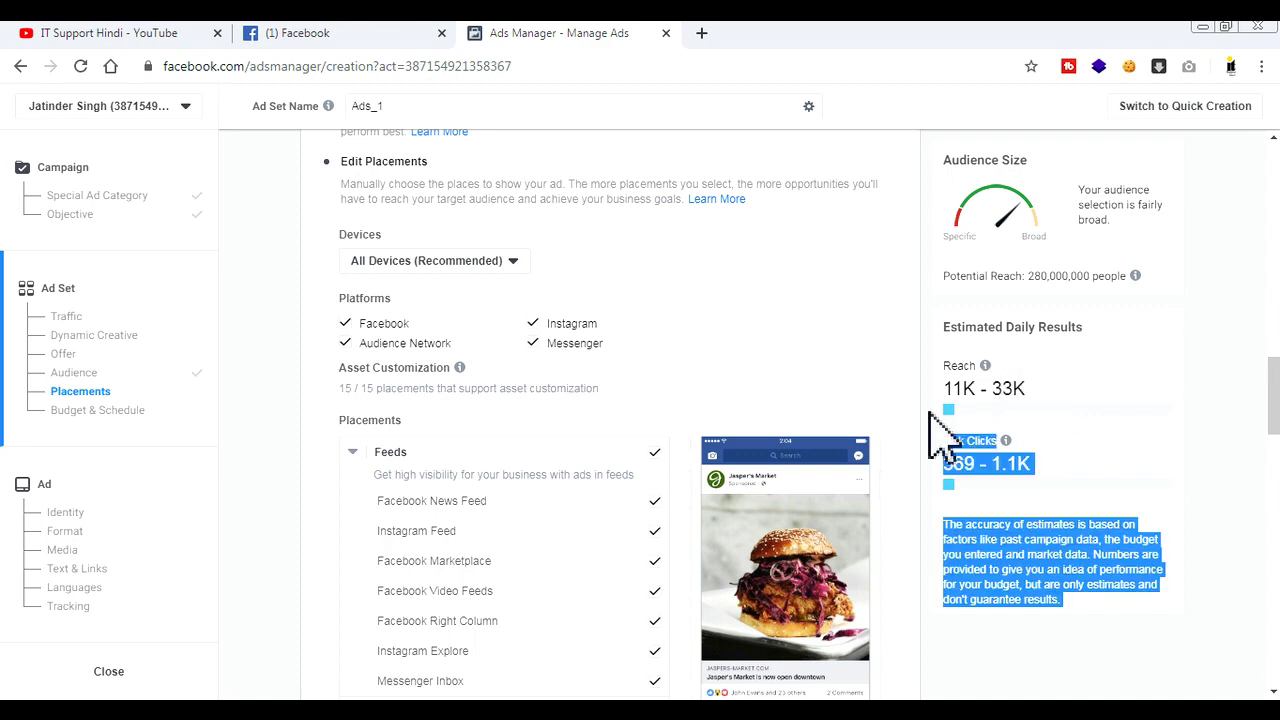
{"action": "left_click", "coordinate": [929, 411]}
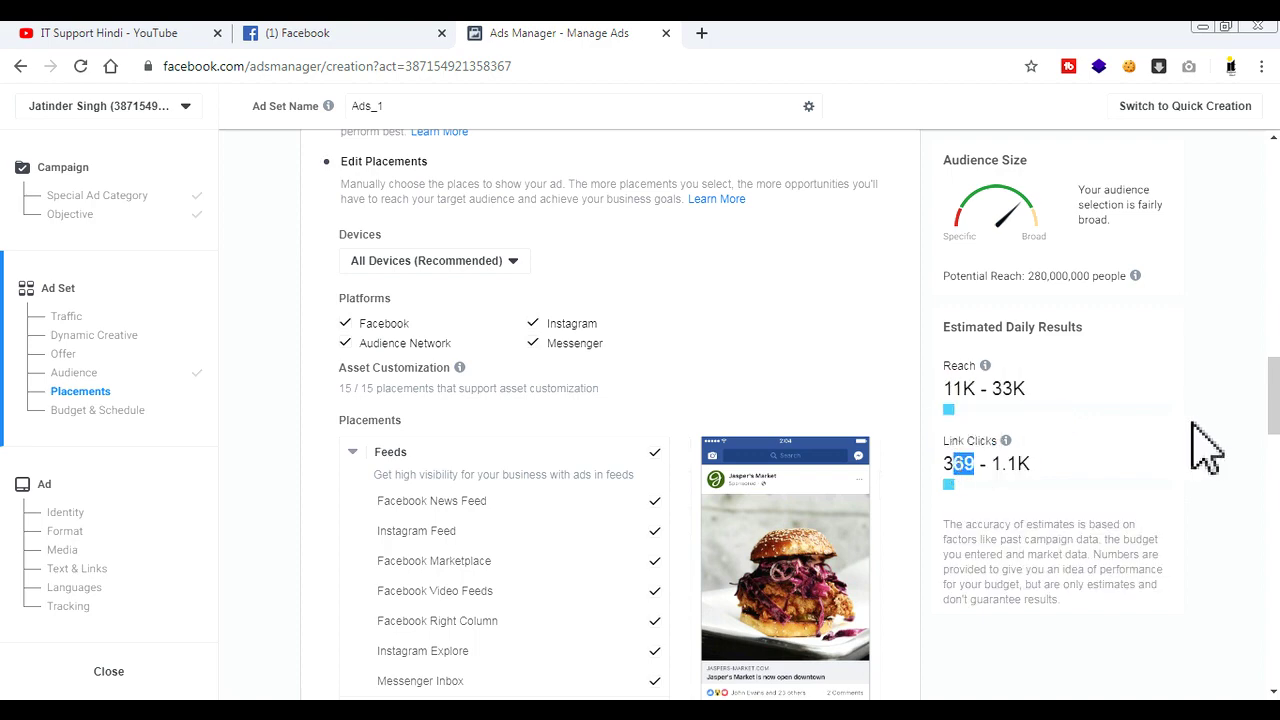
Keep the ad set's default budget and schedule settings and continue to the ad setup
{"action": "left_click_drag", "start_coordinate": [1272, 395], "coordinate": [1268, 600]}
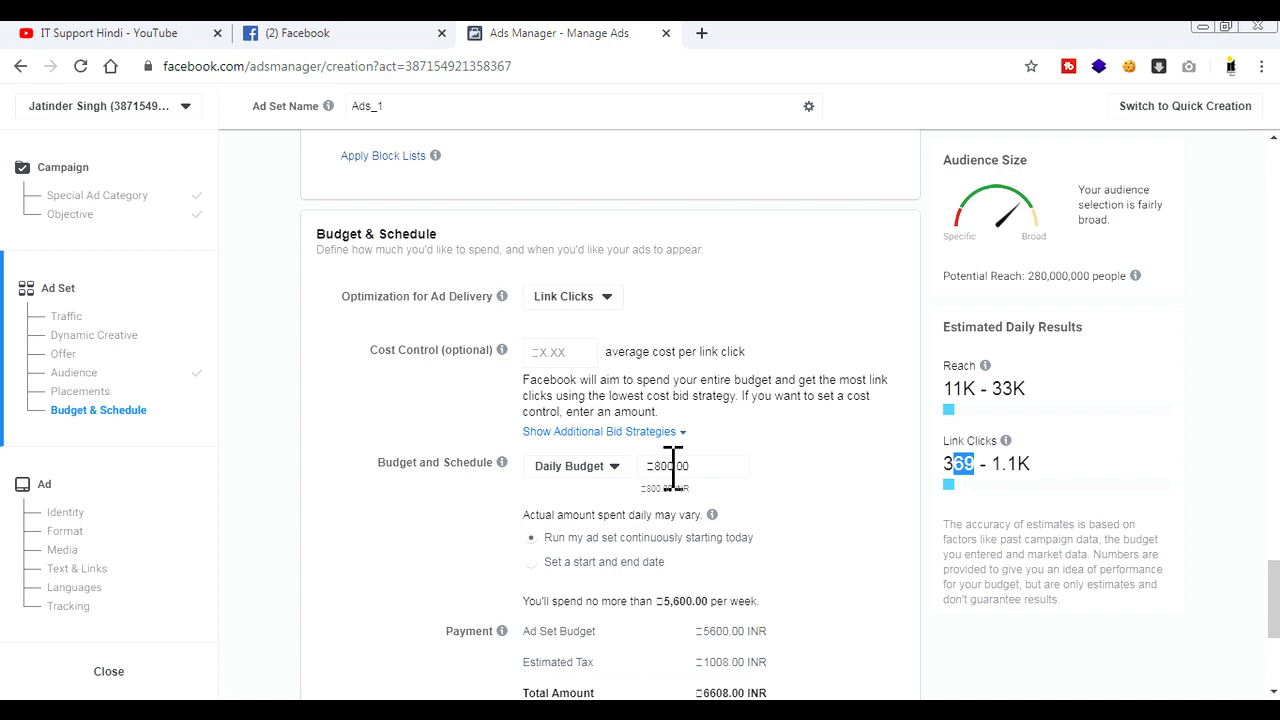
{"action": "scroll", "coordinate": [1274, 597], "scroll_direction": "down", "scroll_amount": 3}
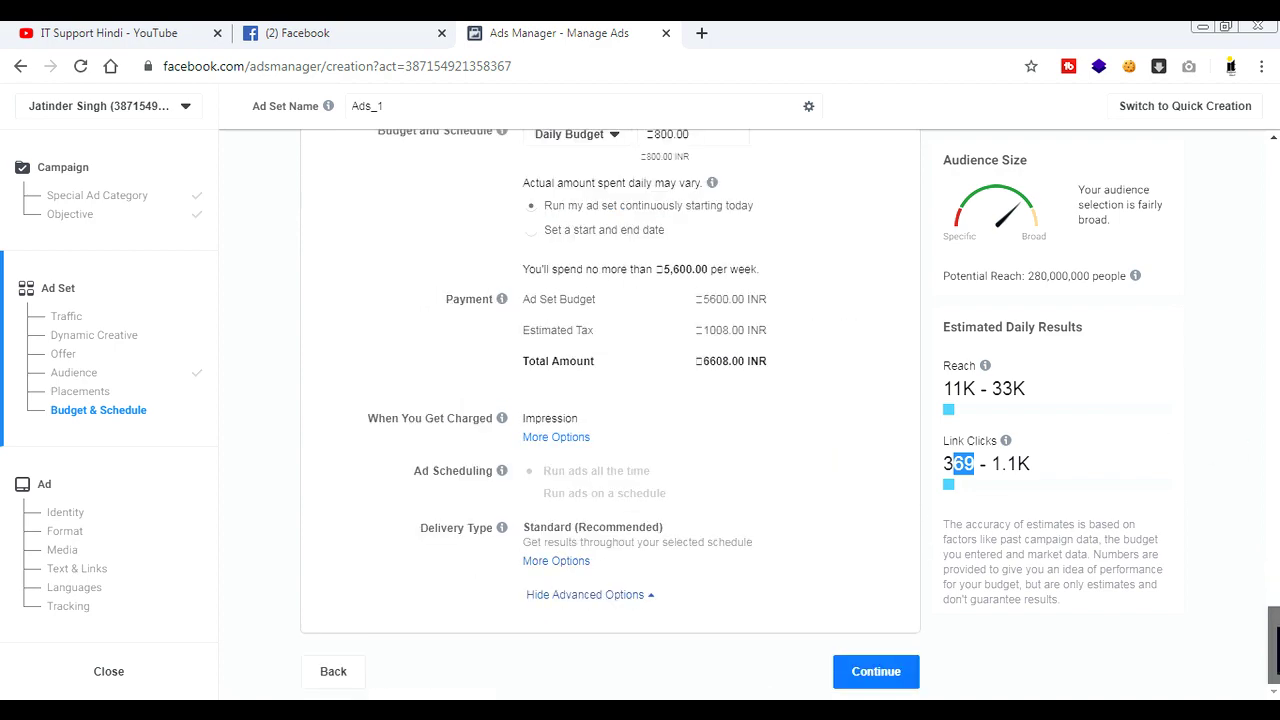
{"action": "left_click", "coordinate": [895, 668]}
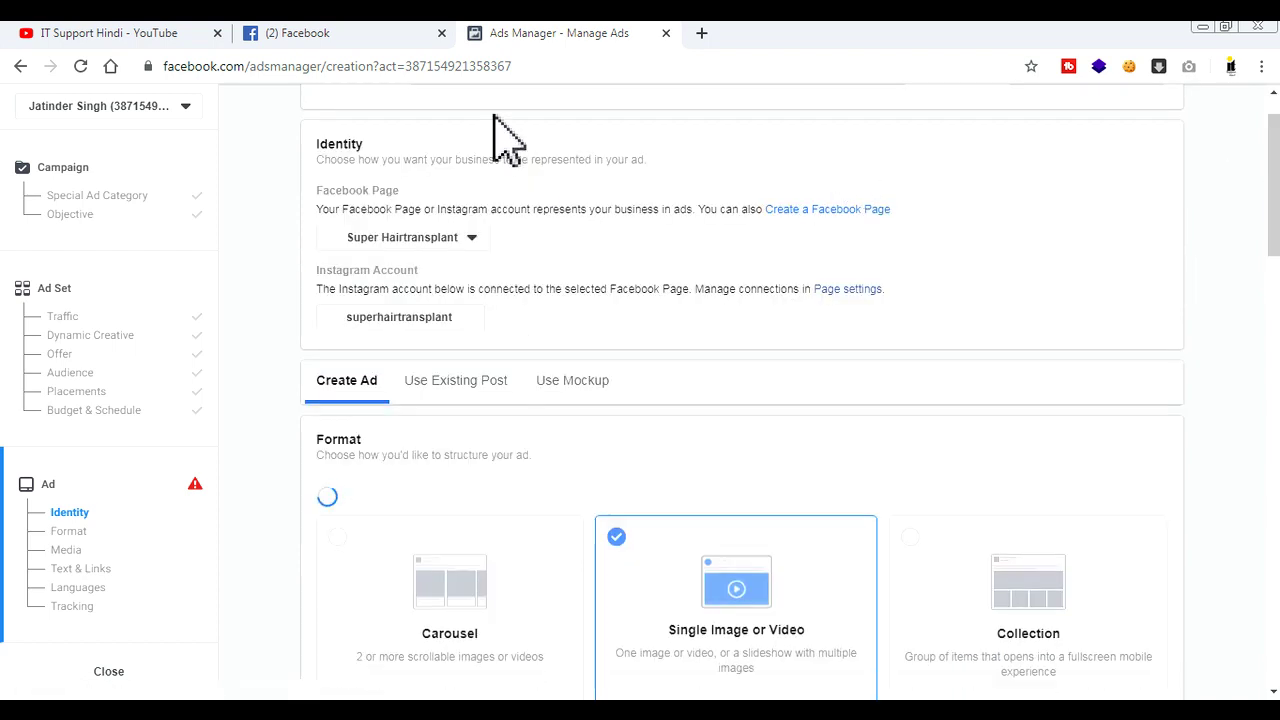
Rename the ad as Ads 2
{"action": "scroll", "coordinate": [1276, 130], "scroll_direction": "up", "scroll_amount": 1}
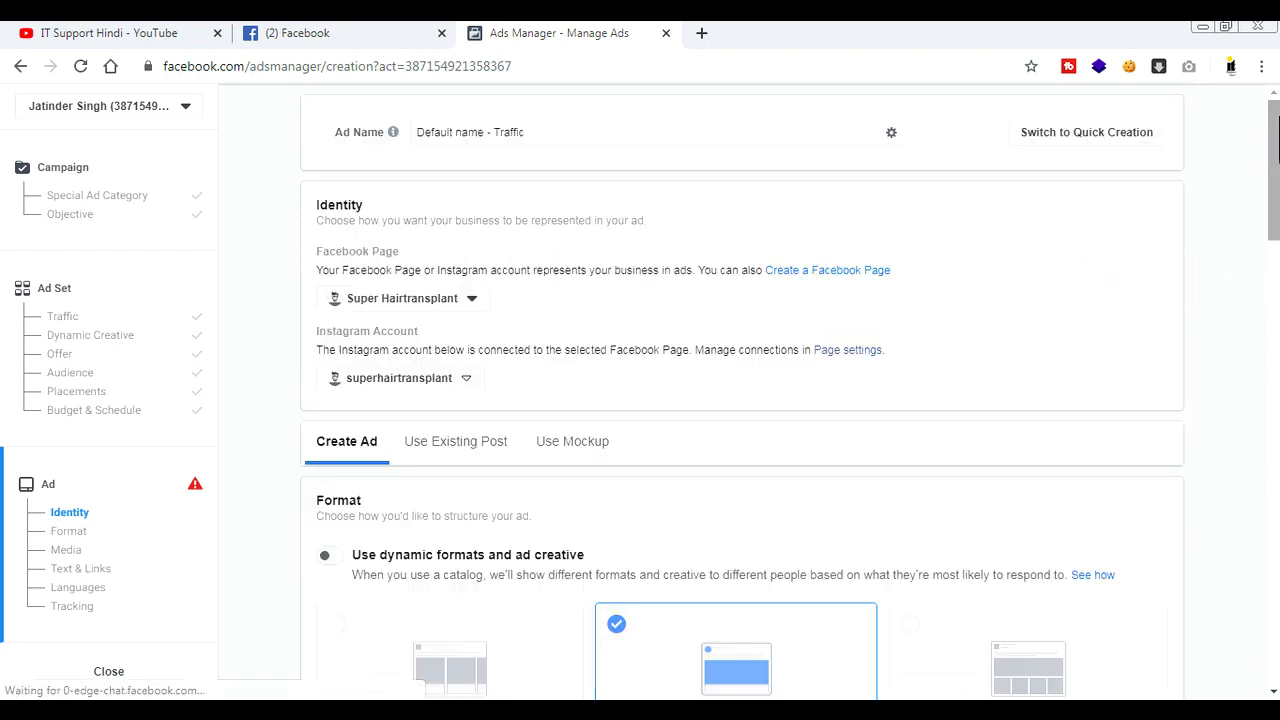
{"action": "left_click_drag", "start_coordinate": [487, 133], "coordinate": [398, 143]}
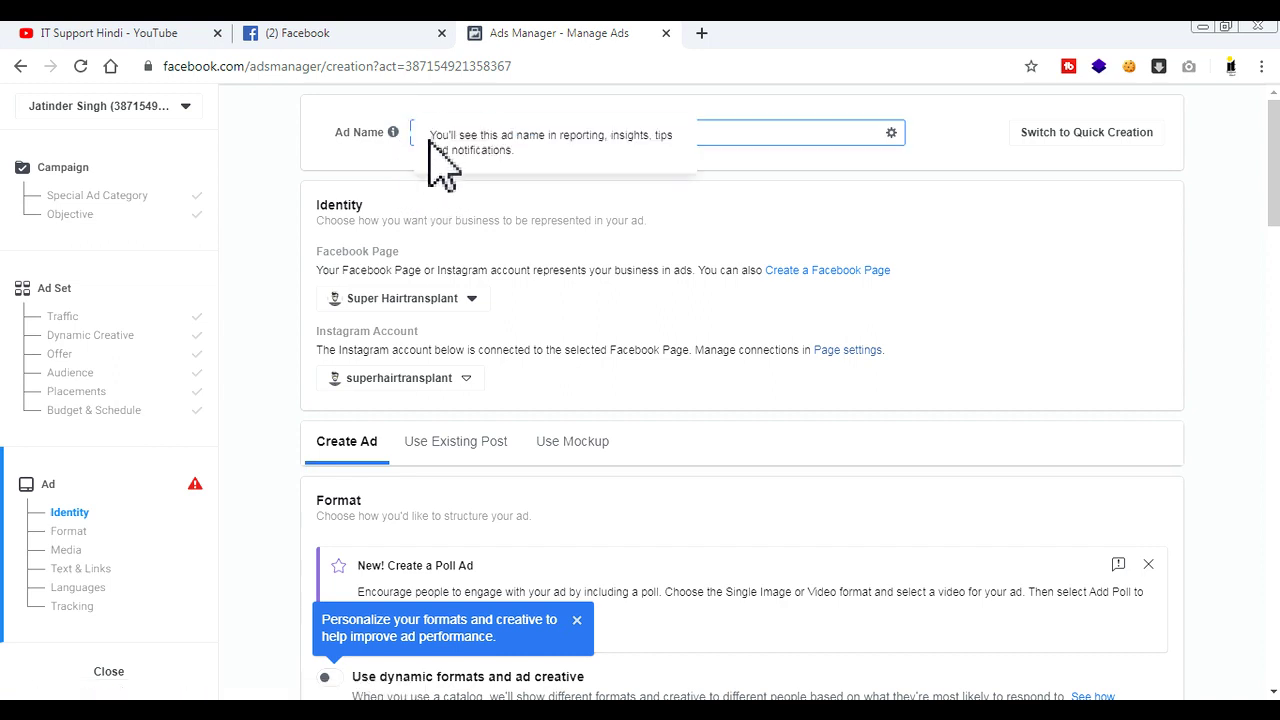
{"action": "key", "text": "BackSpace"}
{"action": "left_click", "coordinate": [763, 122]}
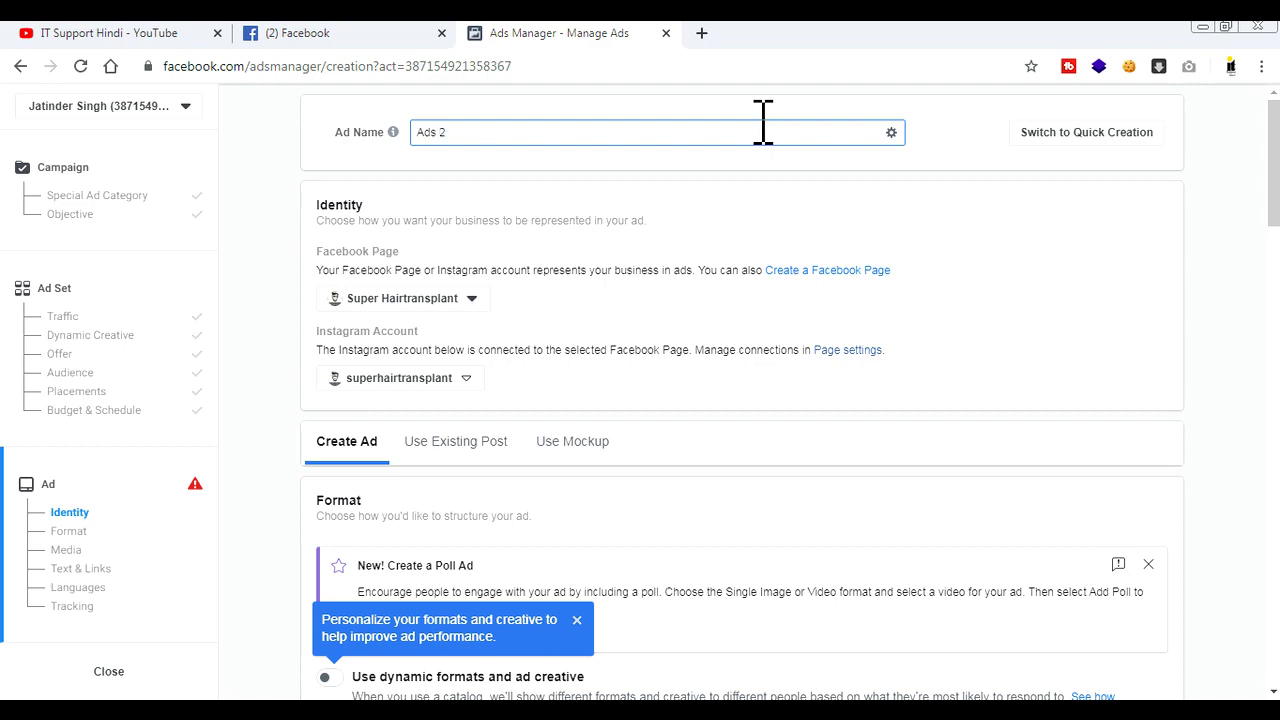
Review the ad's Instagram account choices, format options and the available ways to add media
{"action": "left_click_drag", "start_coordinate": [1271, 200], "coordinate": [1266, 228]}
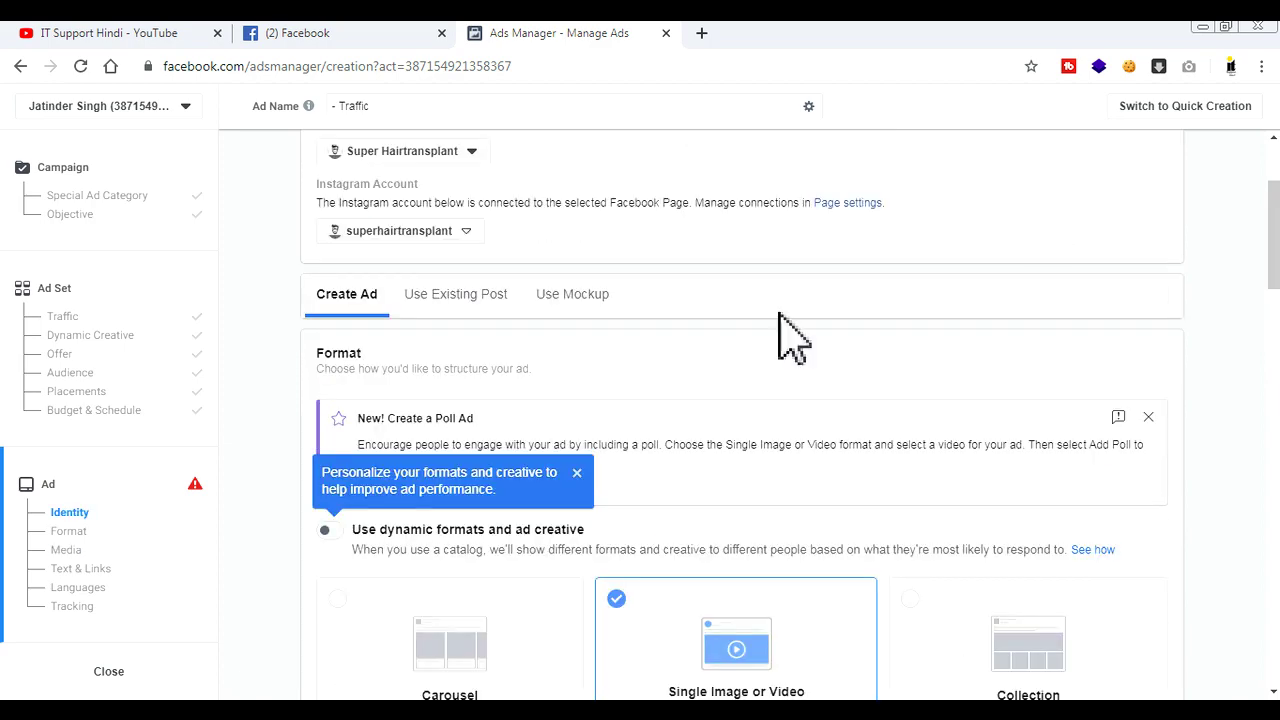
{"action": "left_click", "coordinate": [464, 234]}
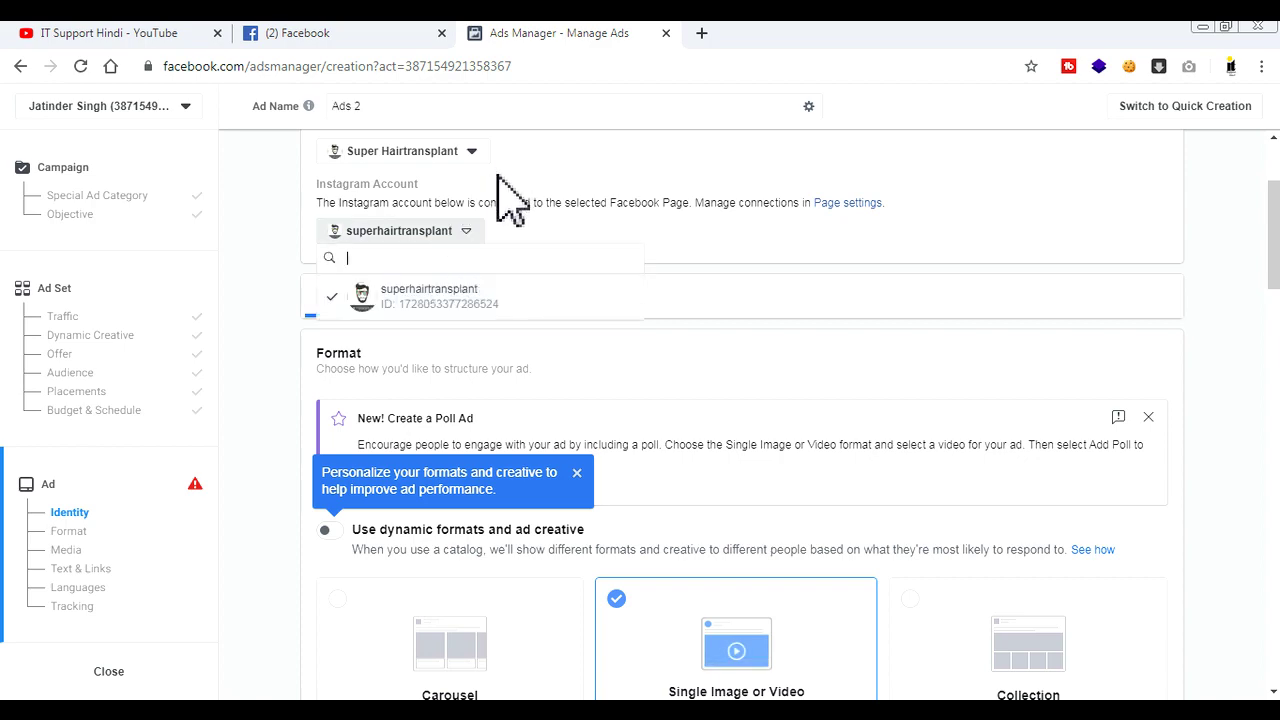
{"action": "left_click", "coordinate": [1114, 234]}
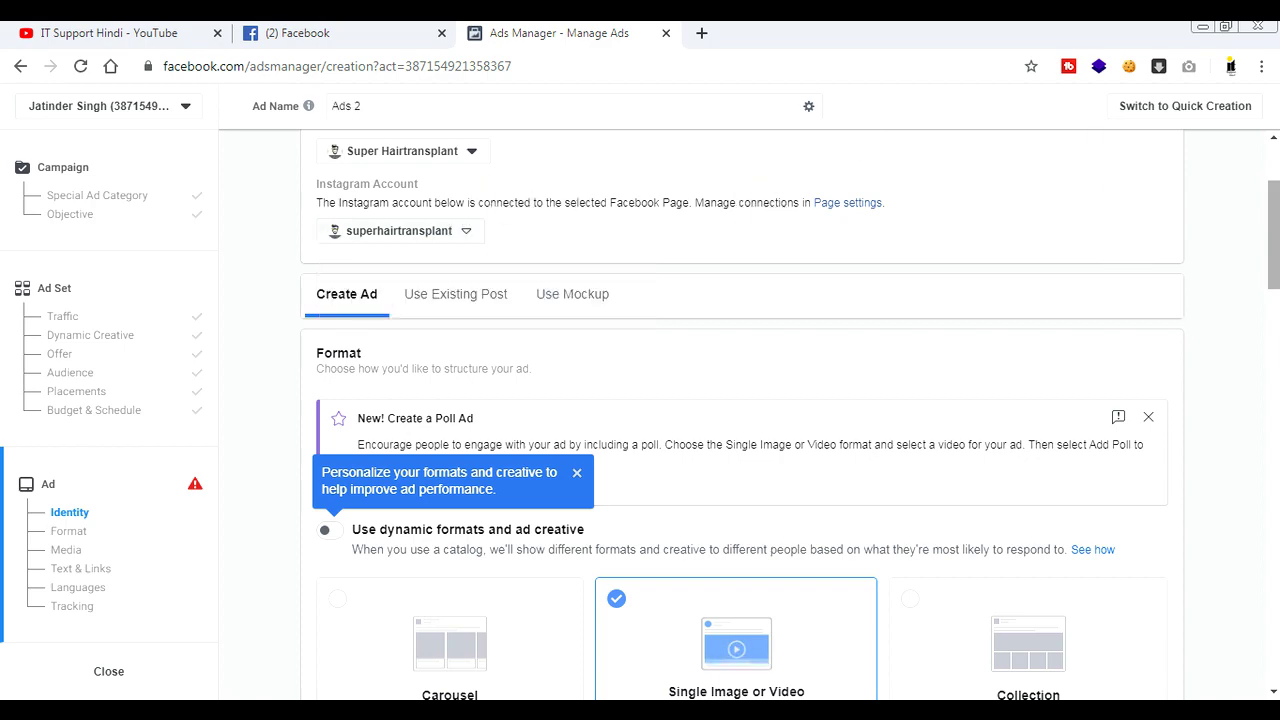
{"action": "left_click_drag", "start_coordinate": [1272, 238], "coordinate": [1277, 300]}
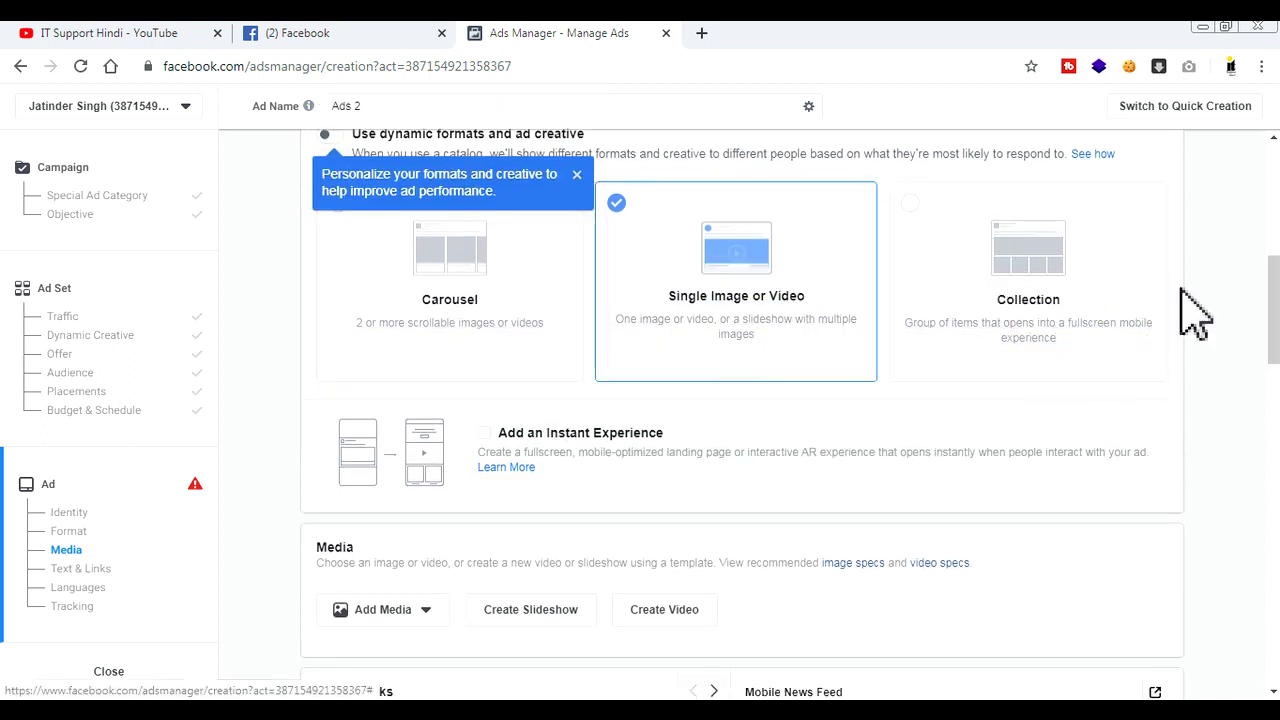
{"action": "left_click_drag", "start_coordinate": [1276, 301], "coordinate": [1276, 370]}
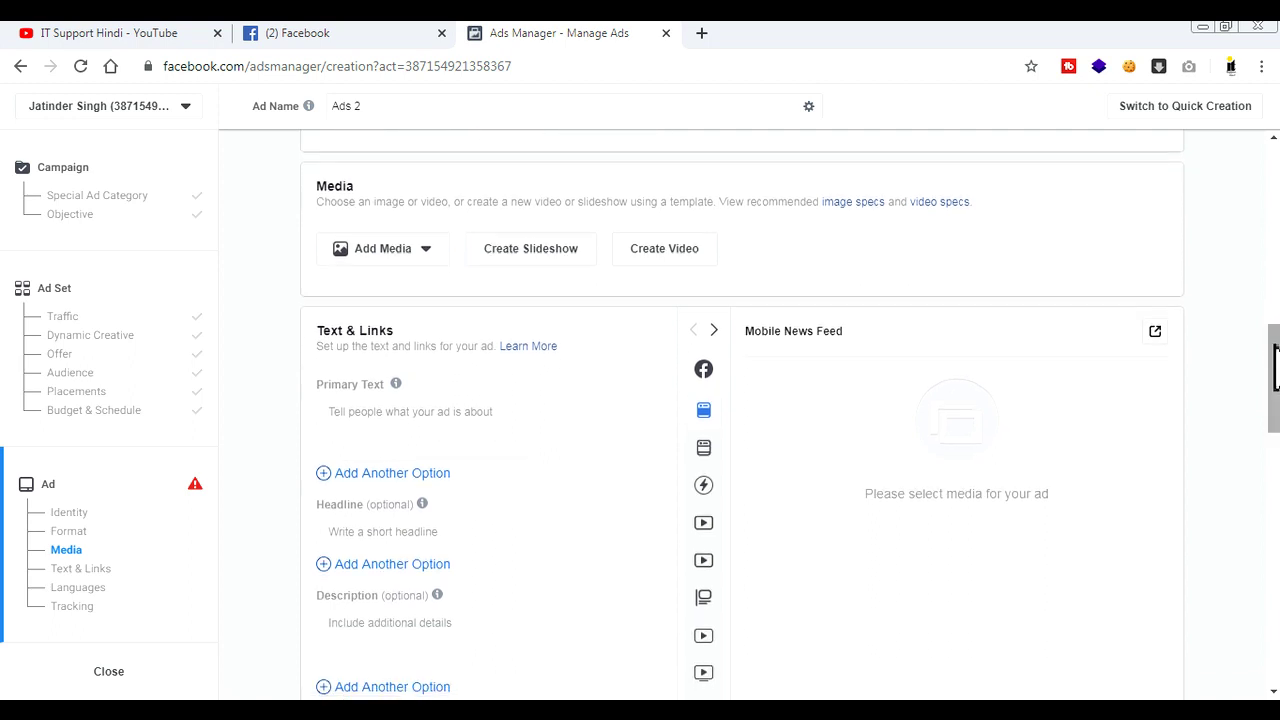
{"action": "left_click", "coordinate": [430, 252]}
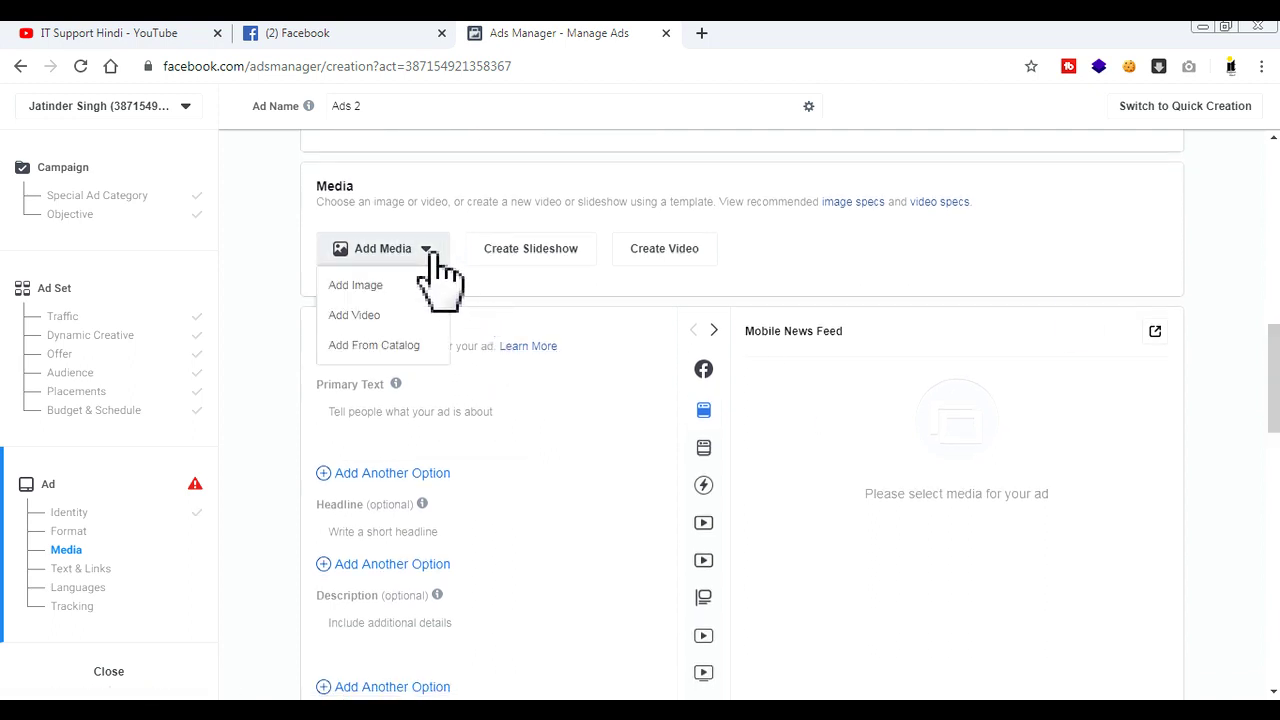
{"action": "left_click", "coordinate": [542, 295]}
Fill in the ad's primary text with "sdfsdfas", headline with "sdfasdfasdfs" and description with "sdfasdfasdfasdfasd"
{"action": "left_click", "coordinate": [447, 432]}
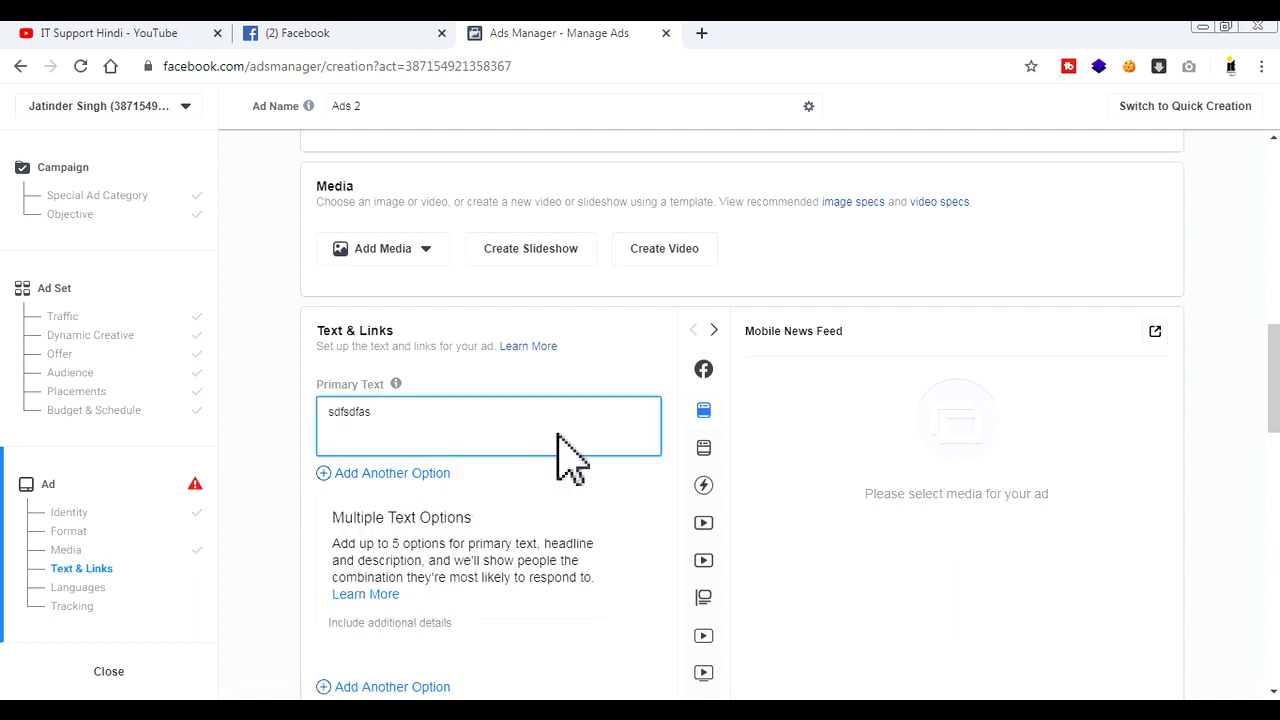
{"action": "left_click", "coordinate": [620, 489]}
{"action": "left_click", "coordinate": [488, 532]}
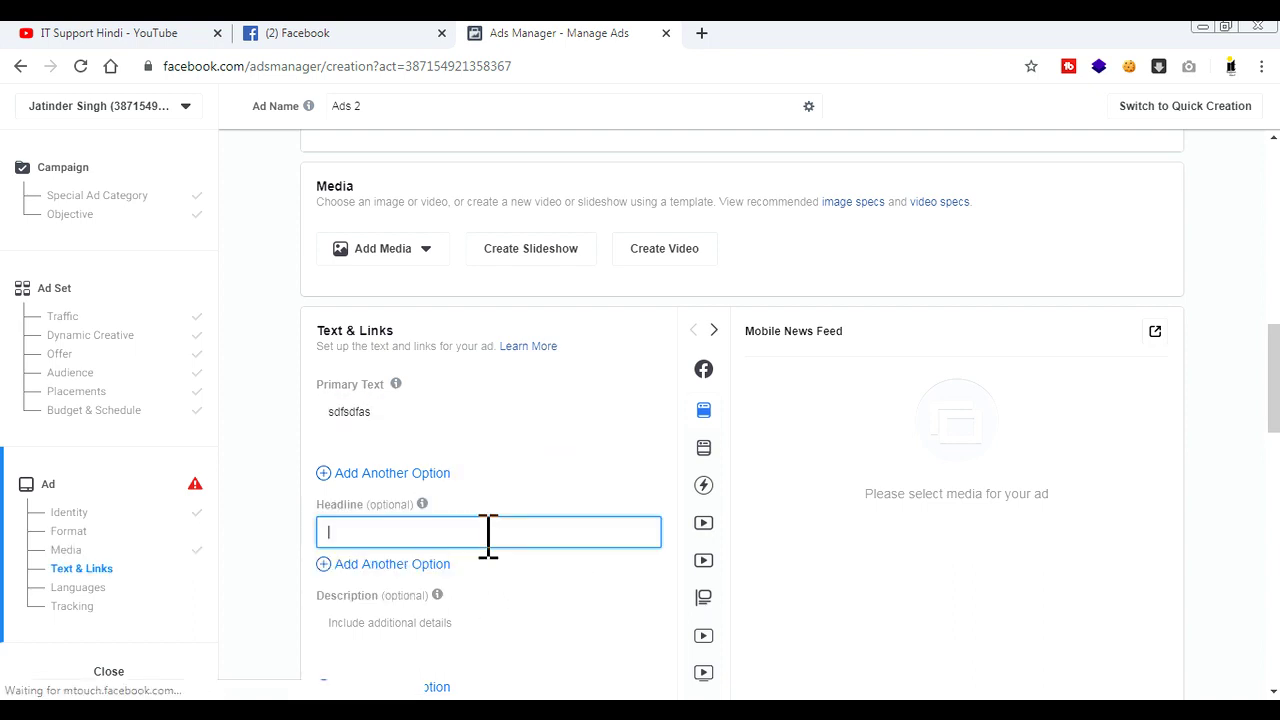
{"action": "type", "text": "sdfasdfasdfs"}
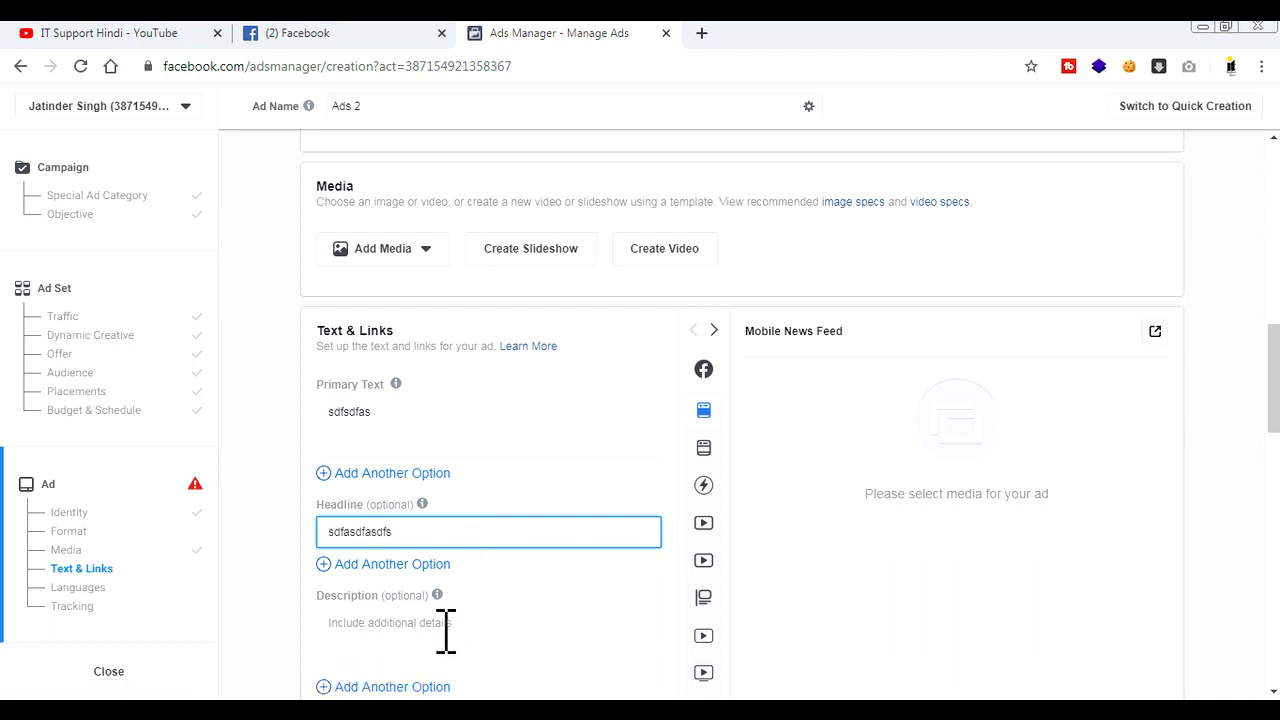
{"action": "left_click", "coordinate": [445, 631]}
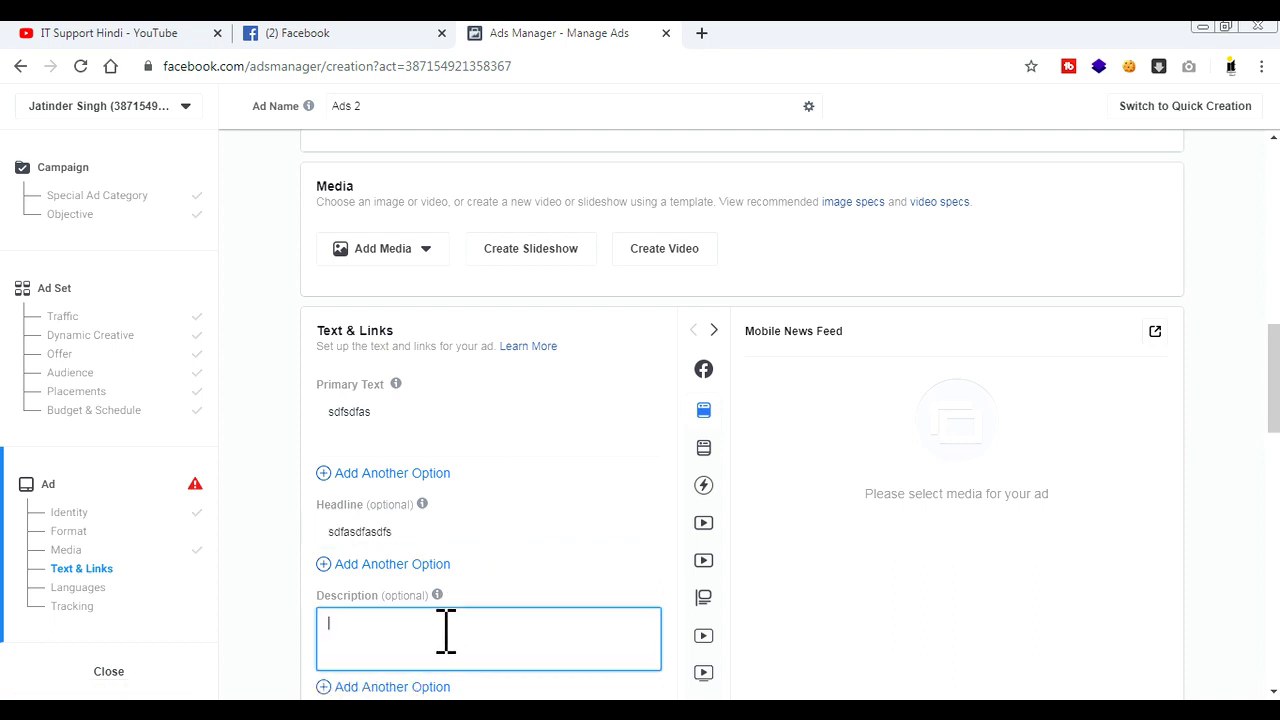
{"action": "type", "text": "sdfasdfasdfasdfasd"}
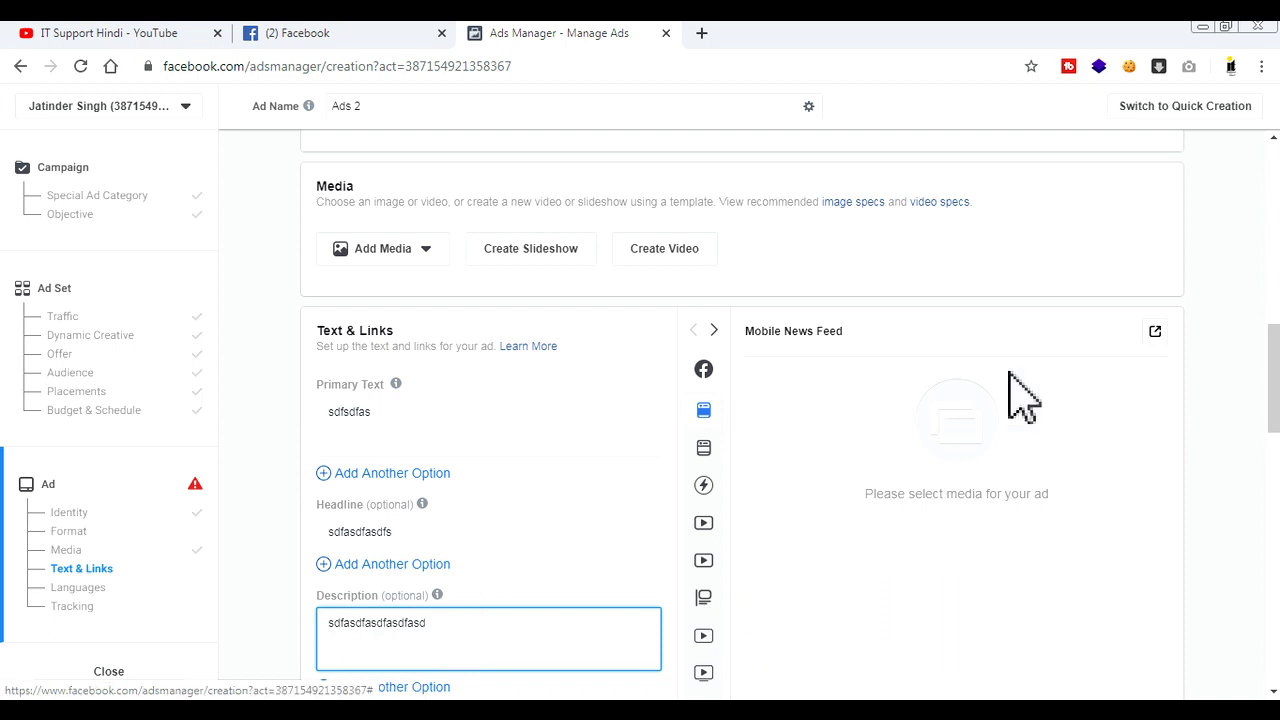
Check the ad's Website and Facebook Event destination options and switch the preview to Desktop News Feed
{"action": "left_click_drag", "start_coordinate": [1272, 357], "coordinate": [1274, 409]}
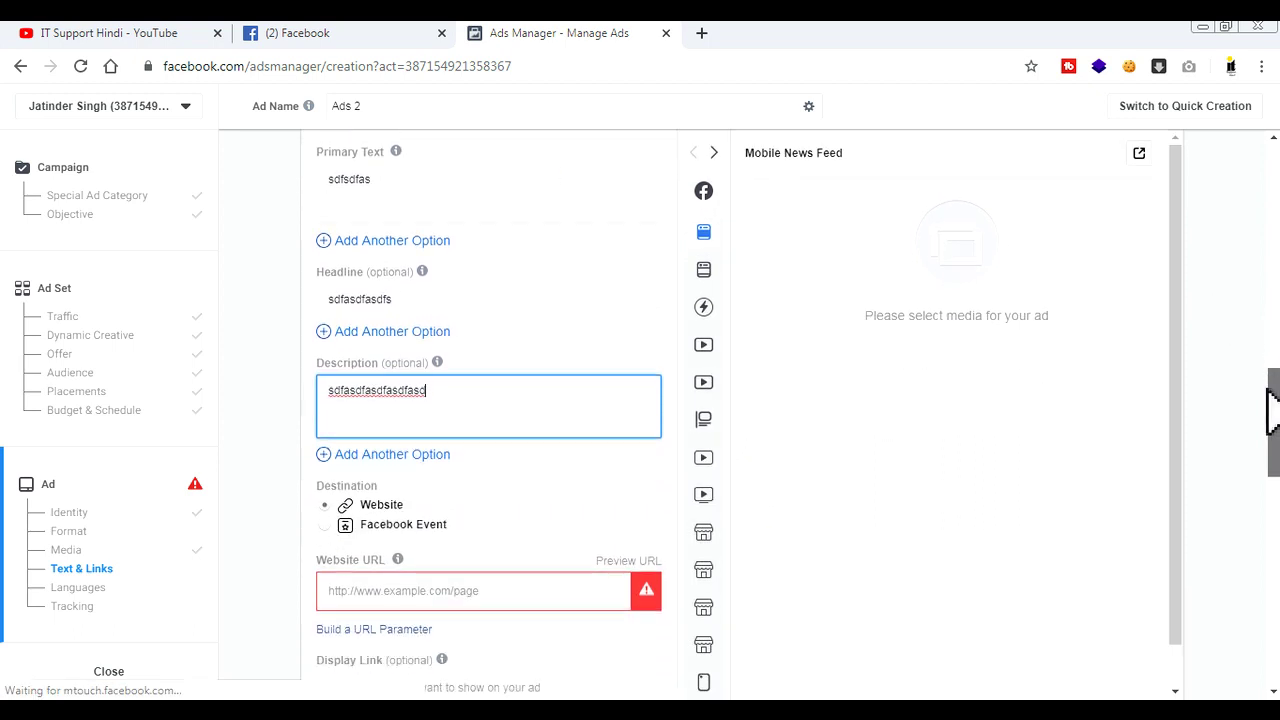
{"action": "left_click", "coordinate": [445, 557]}
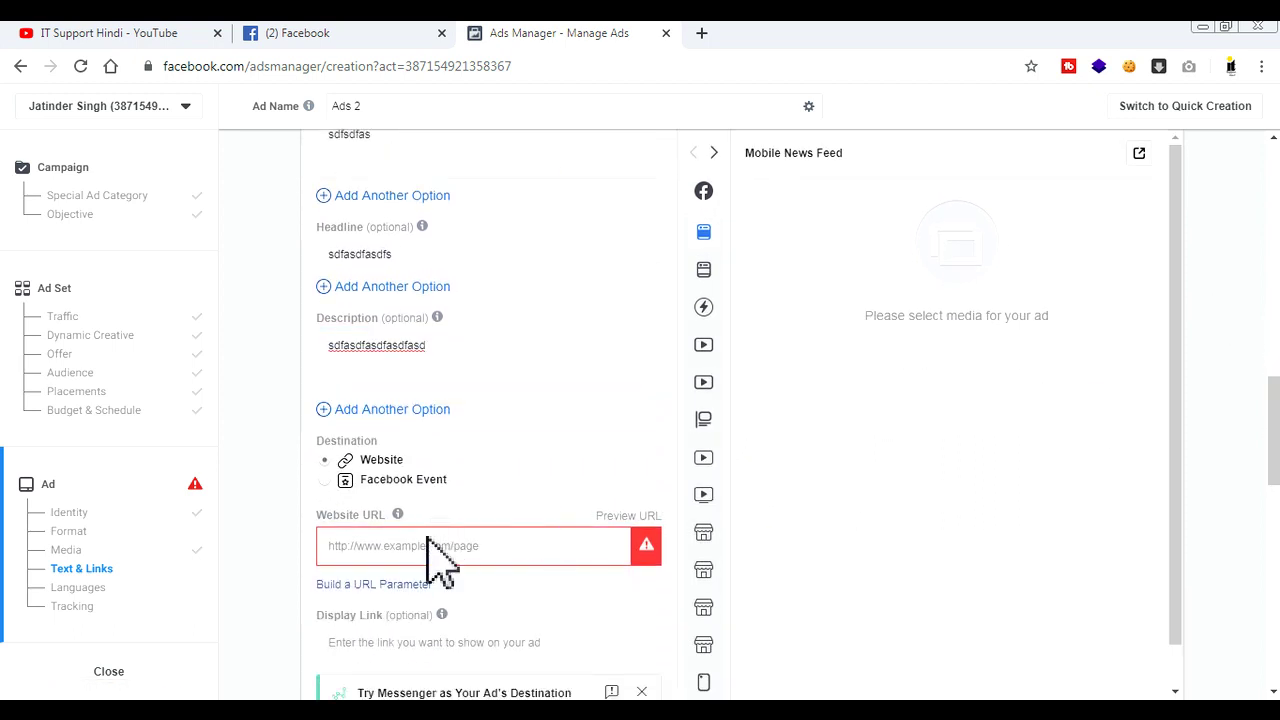
{"action": "left_click", "coordinate": [326, 479]}
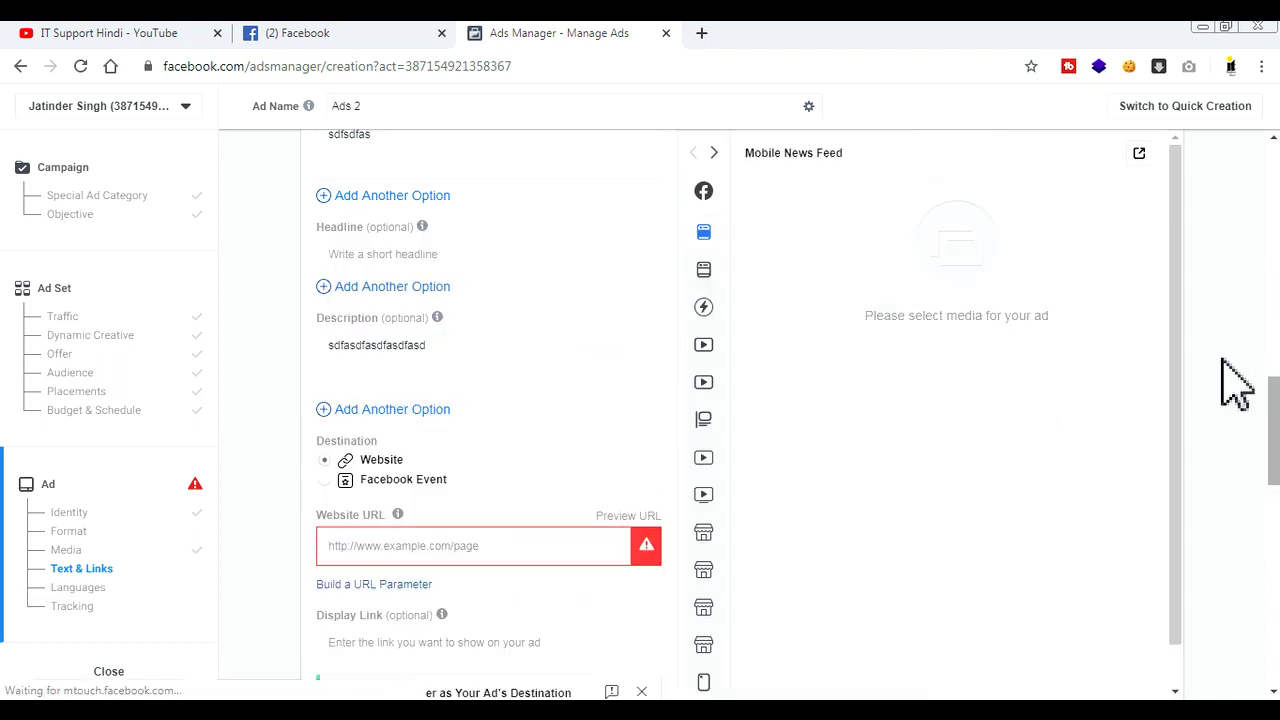
{"action": "mouse_move", "coordinate": [711, 294]}
{"action": "left_click", "coordinate": [706, 270]}
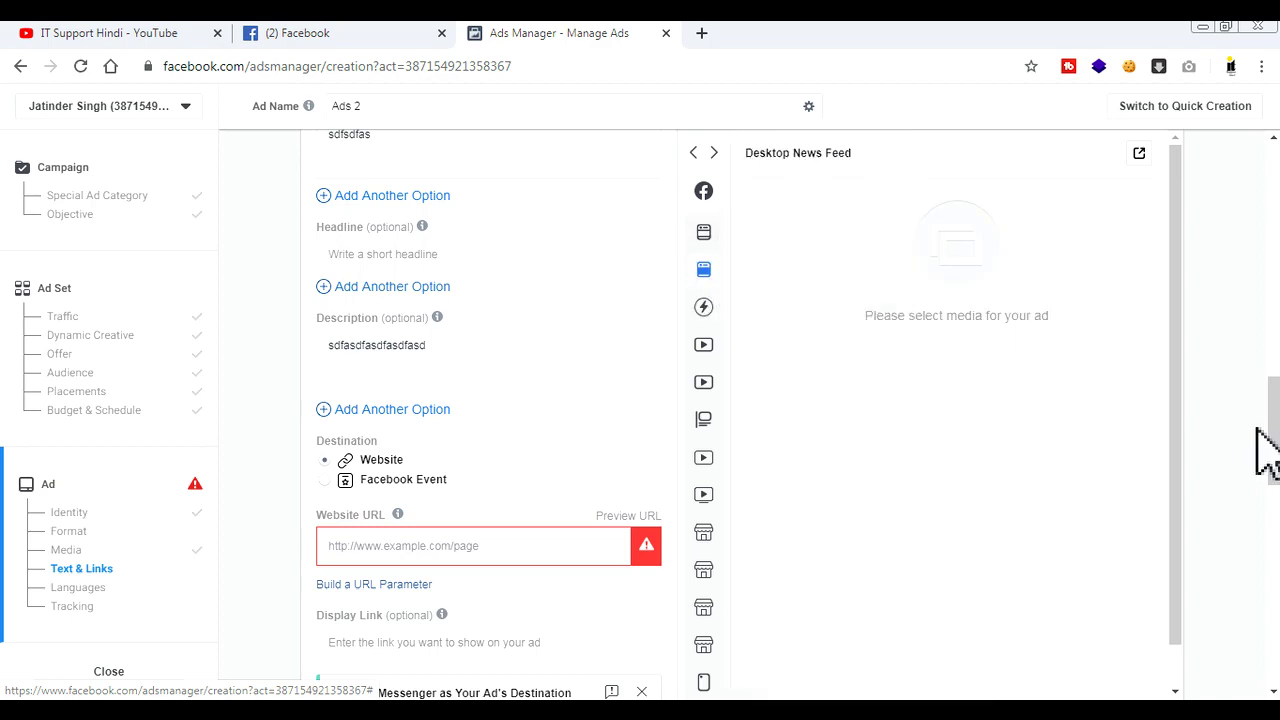
Review the call-to-action choices available for the ad
{"action": "scroll", "coordinate": [1270, 460], "scroll_direction": "down", "scroll_amount": 5}
{"action": "scroll", "coordinate": [1270, 520], "scroll_direction": "down", "scroll_amount": 1}
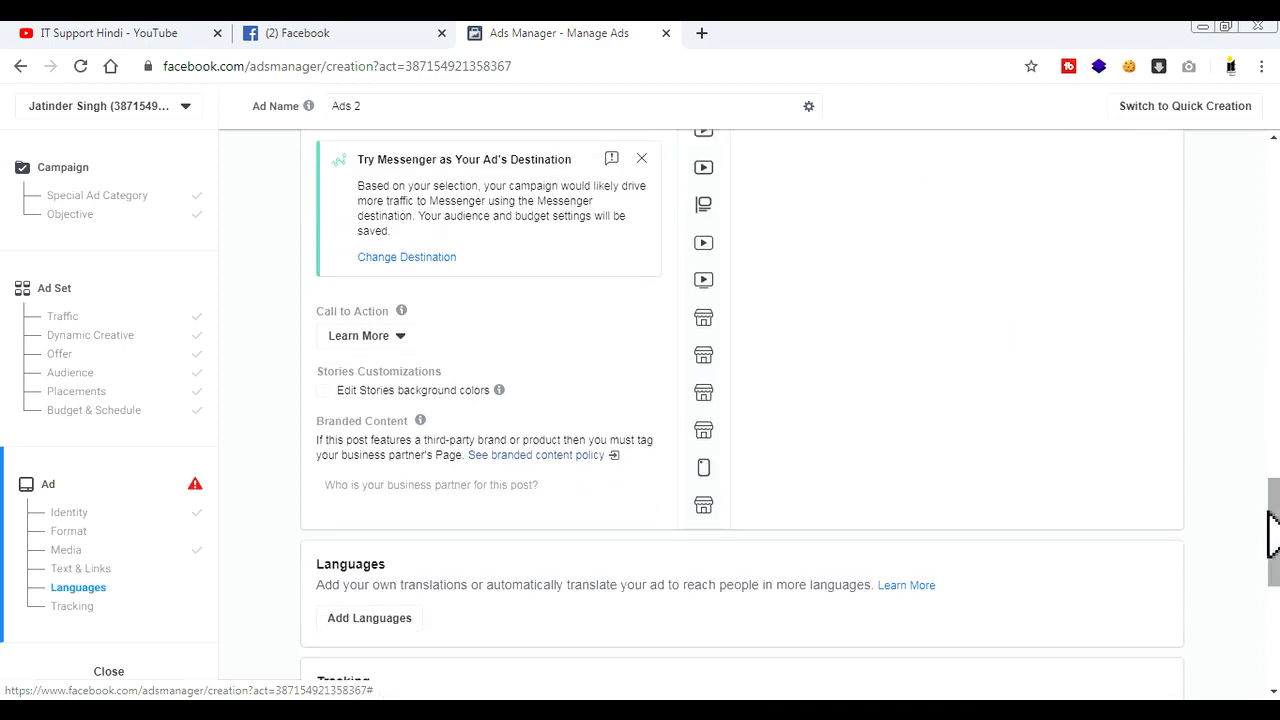
{"action": "left_click", "coordinate": [398, 340]}
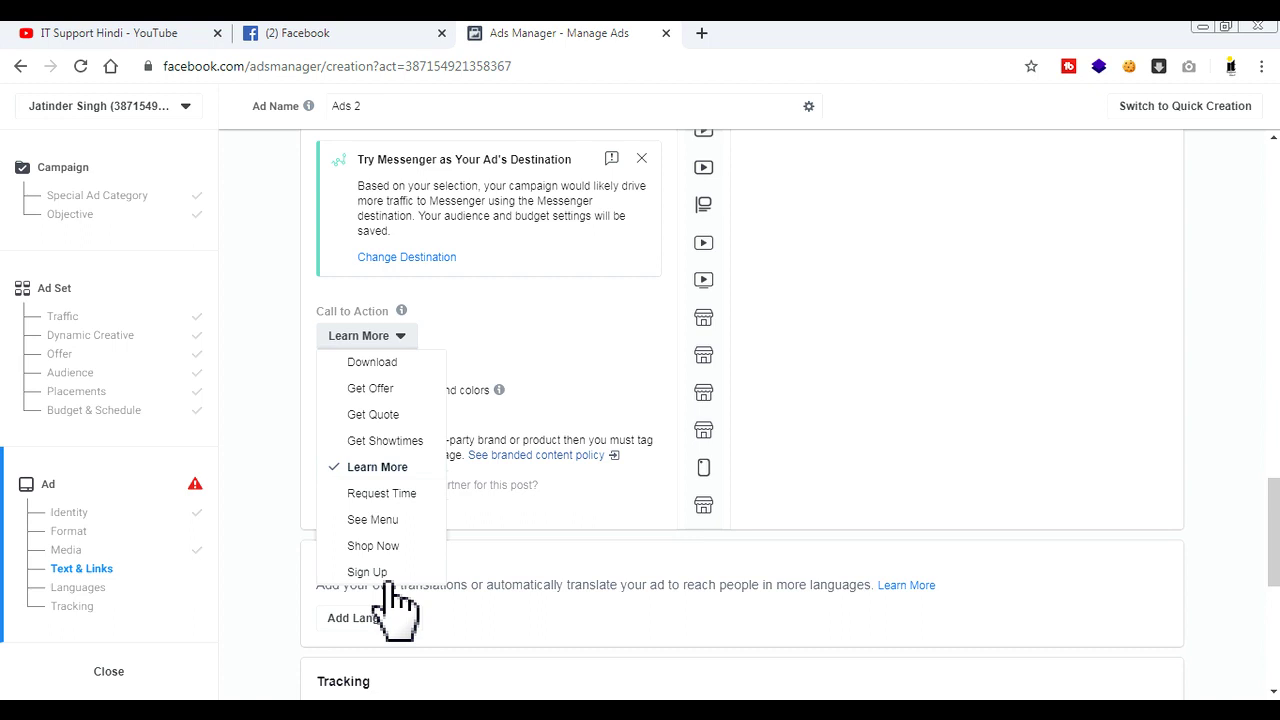
{"action": "left_click_drag", "start_coordinate": [1276, 524], "coordinate": [1276, 530]}
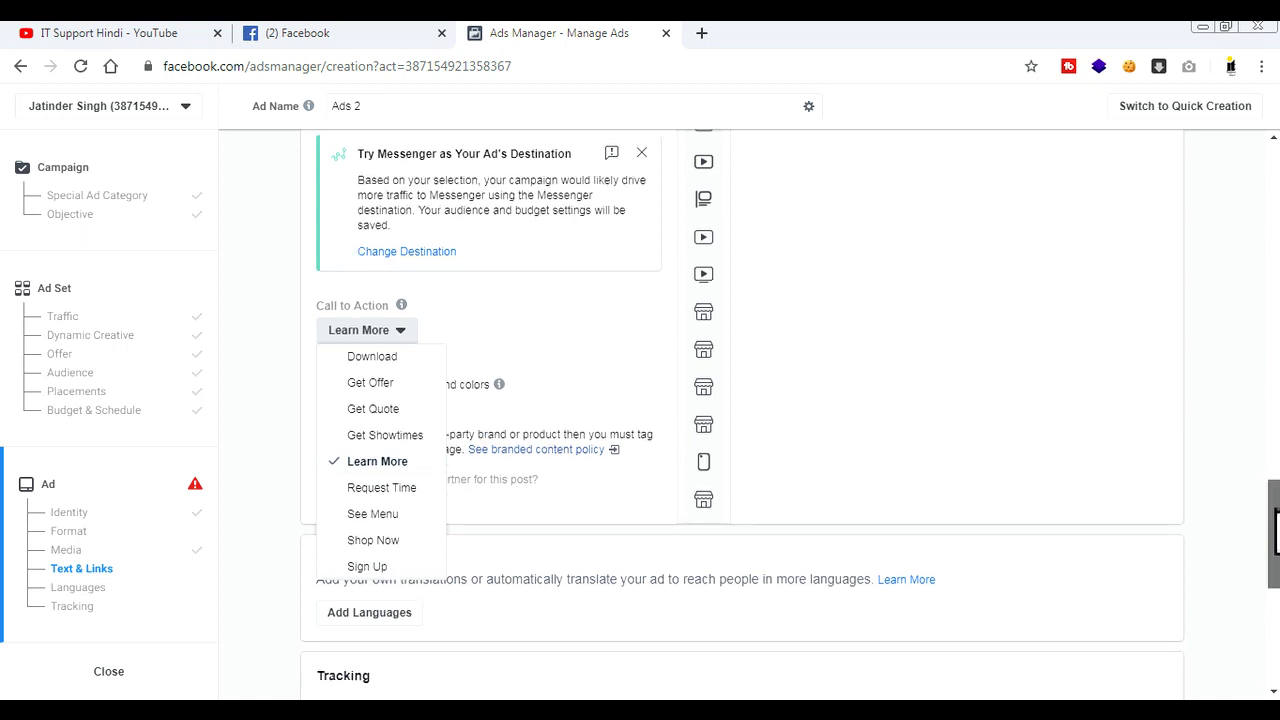
{"action": "scroll", "coordinate": [1154, 514], "scroll_direction": "down", "scroll_amount": 1}
{"action": "left_click", "coordinate": [1143, 509]}
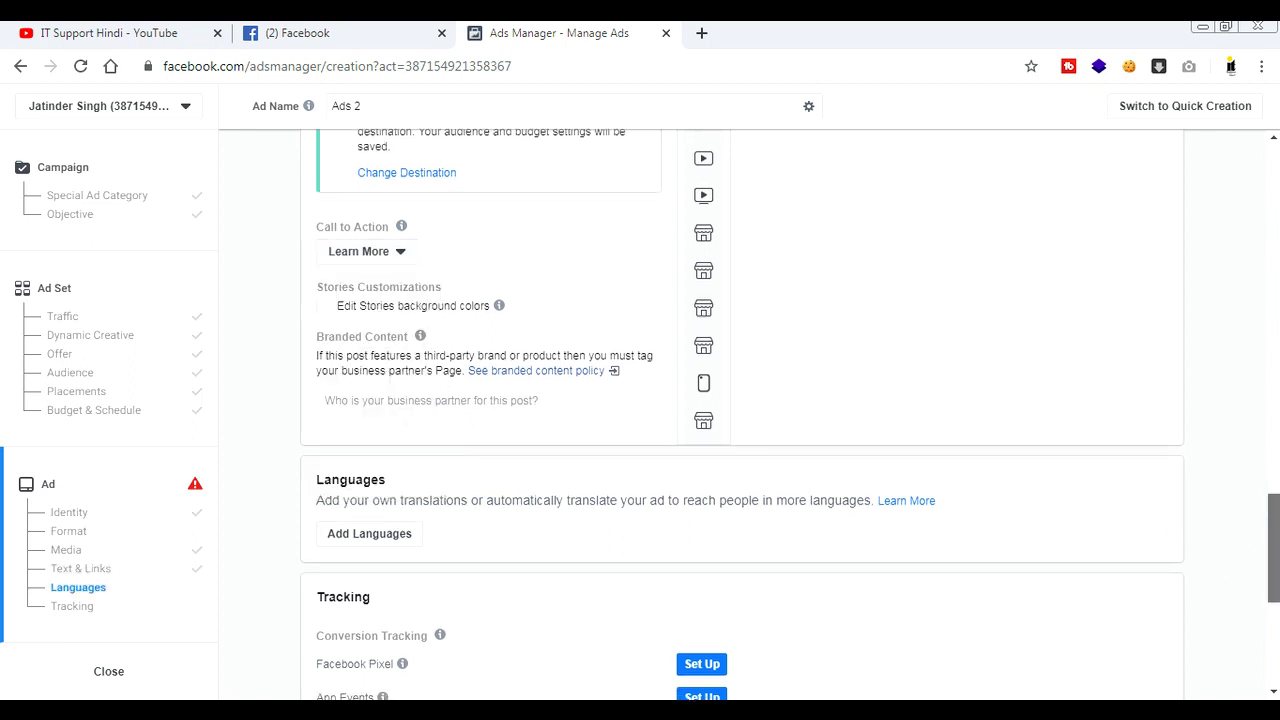
Review the ad's options for adding languages, close them without adding any, and check the conversion tracking and URL parameter settings
{"action": "scroll", "coordinate": [1190, 530], "scroll_direction": "down", "scroll_amount": 2}
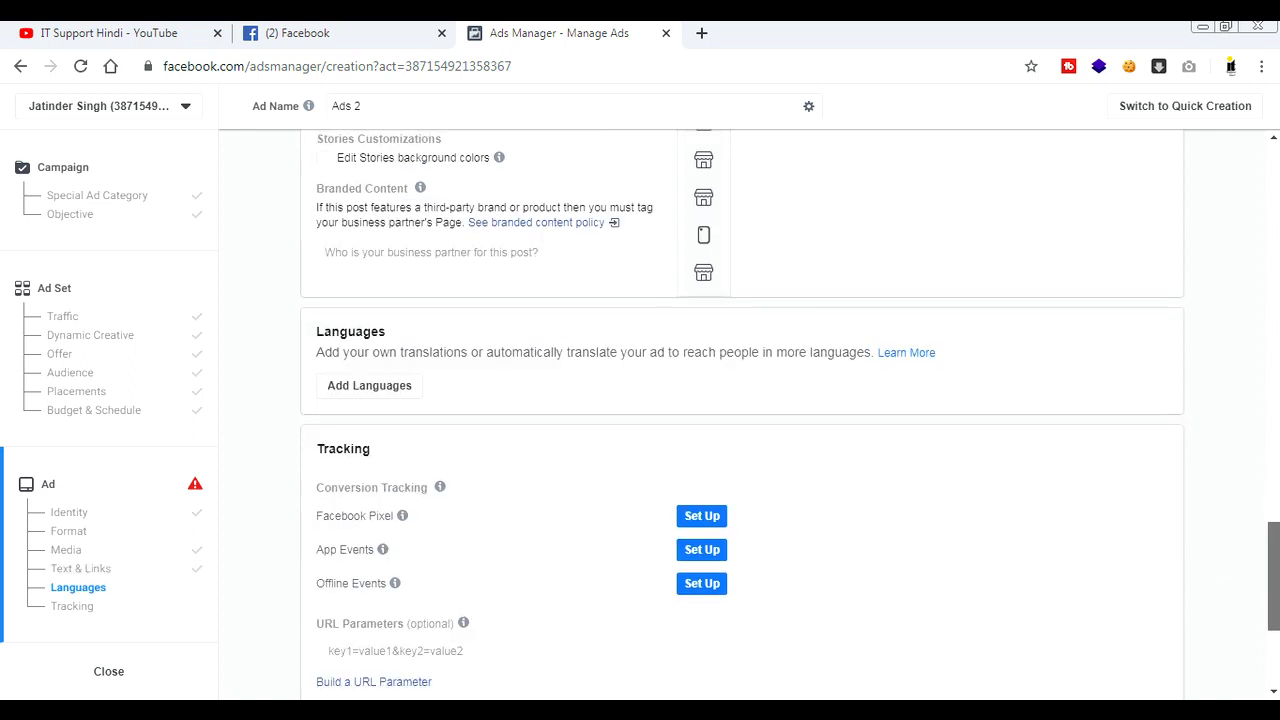
{"action": "left_click", "coordinate": [414, 408]}
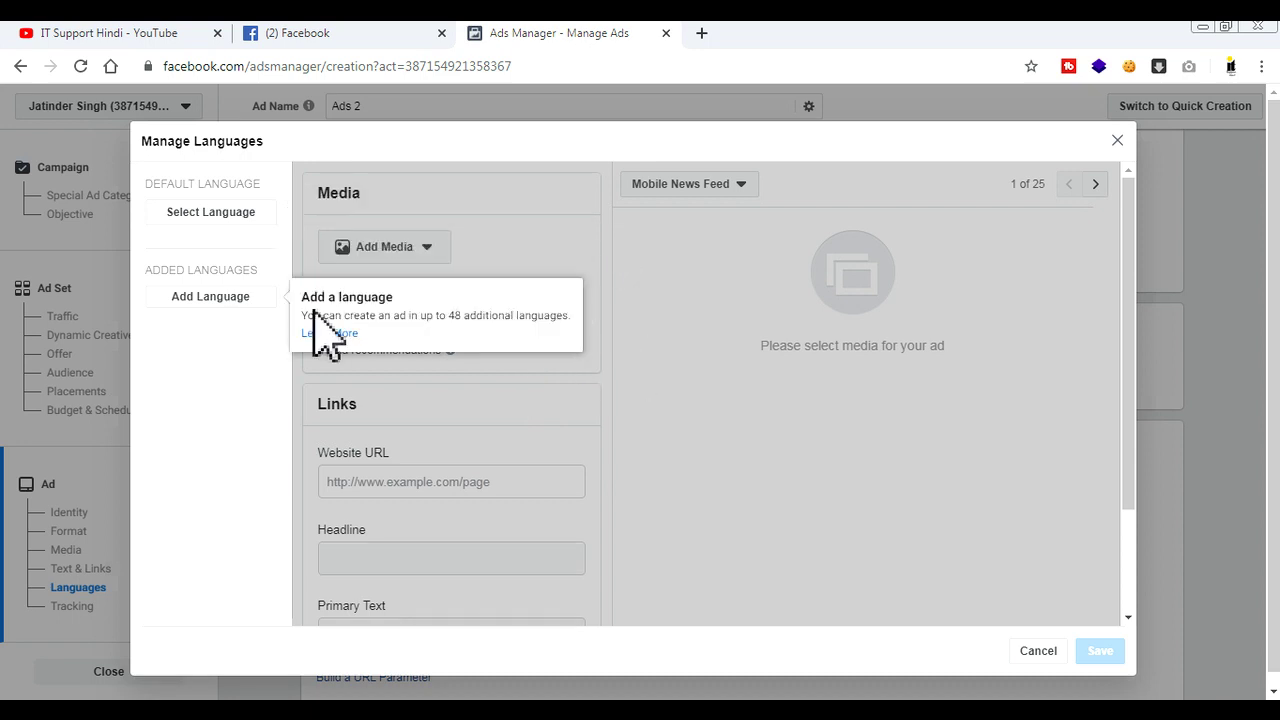
{"action": "left_click", "coordinate": [1118, 141]}
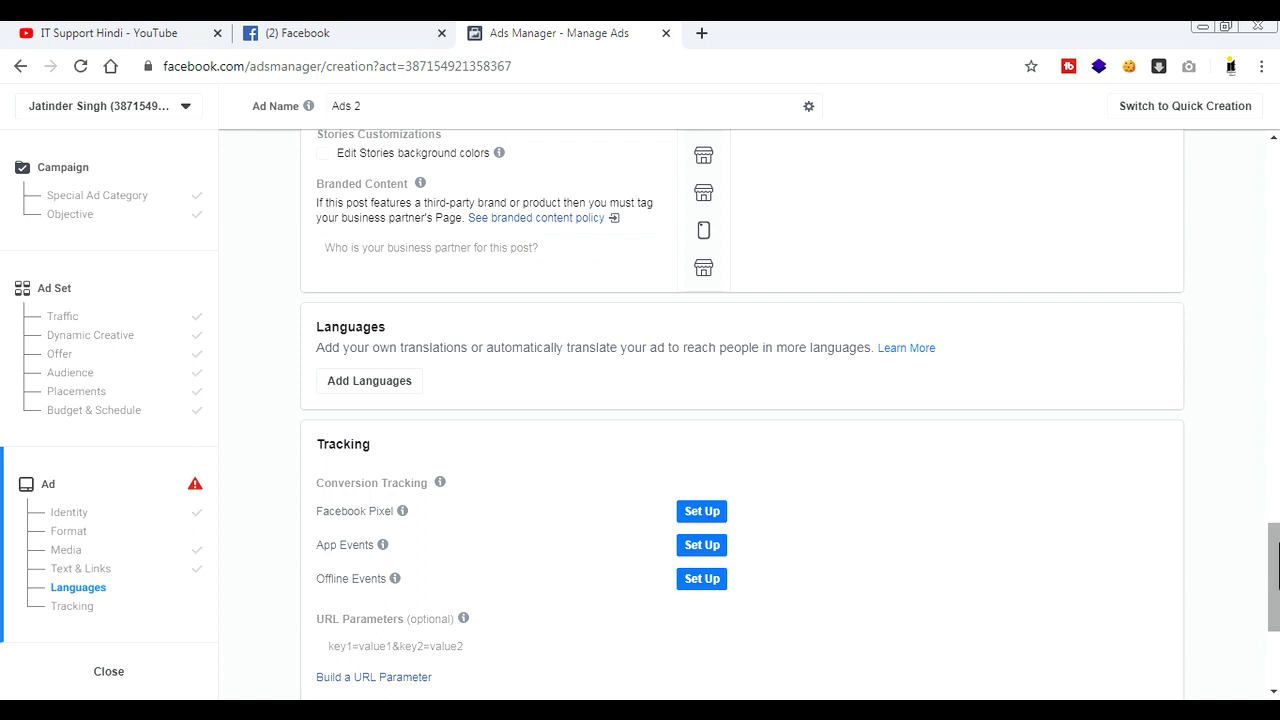
{"action": "scroll", "coordinate": [1273, 577], "scroll_direction": "down", "scroll_amount": 3}
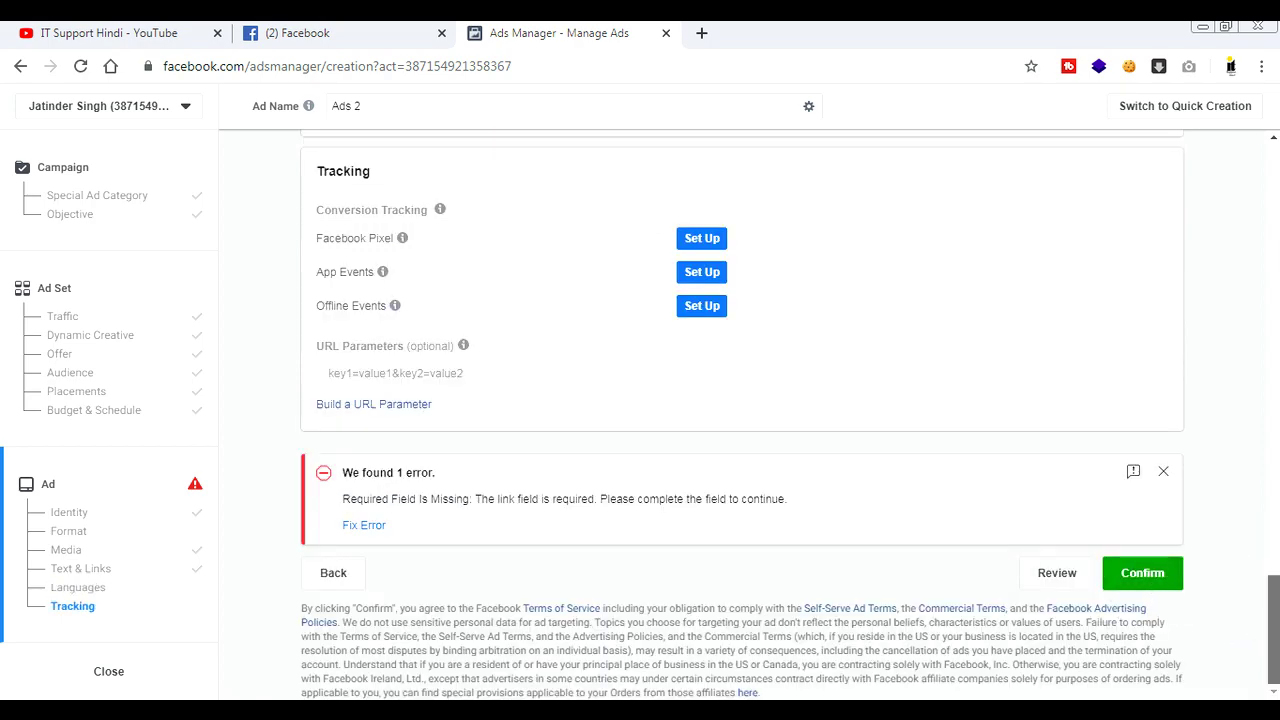
Leave the ad creation page without saving and open the campaigns overview at facebook.com/adsmanager
{"action": "left_click_drag", "start_coordinate": [1274, 640], "coordinate": [1274, 240]}
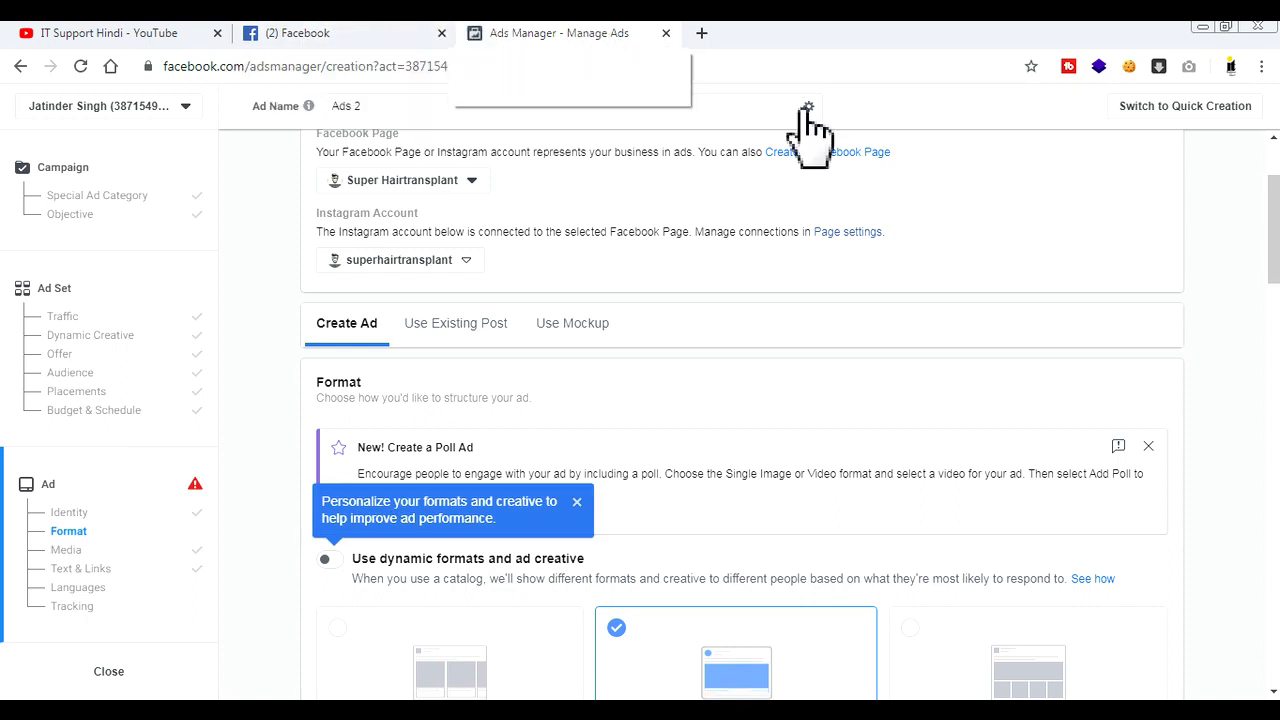
{"action": "left_click_drag", "start_coordinate": [1274, 205], "coordinate": [1276, 175]}
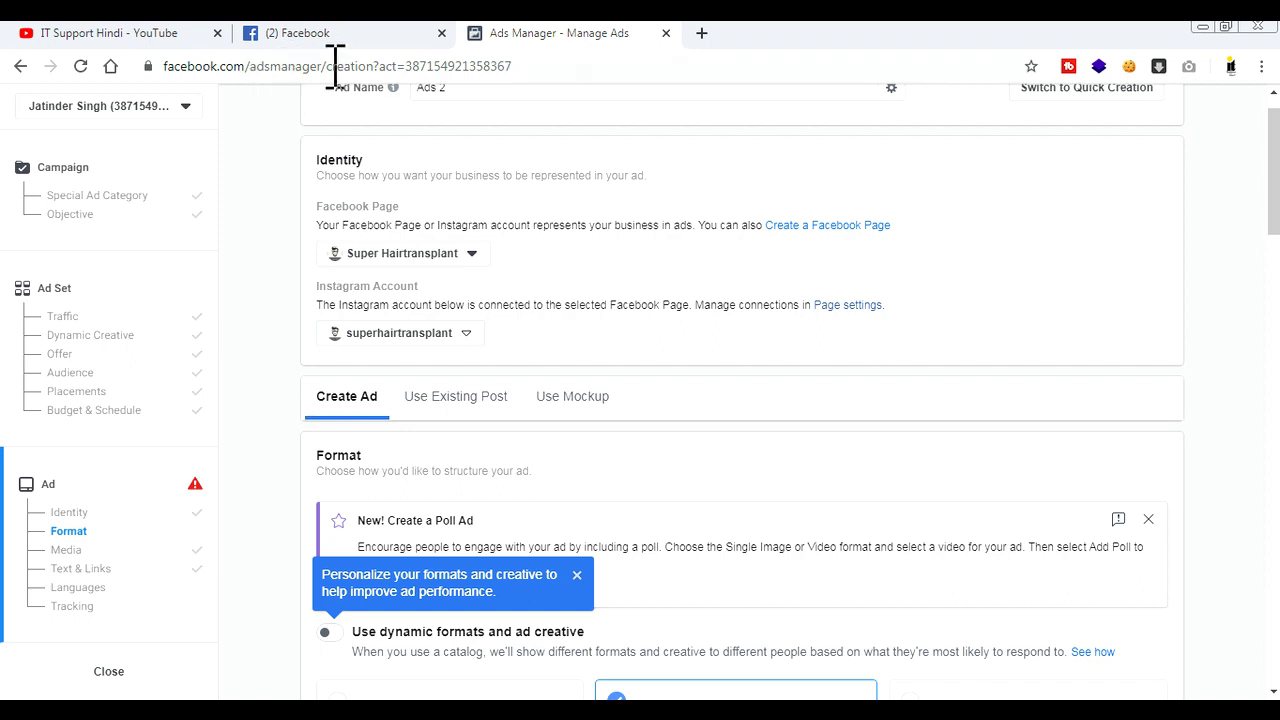
{"action": "left_click_drag", "start_coordinate": [321, 66], "coordinate": [652, 36]}
{"action": "key", "text": "BackSpace"}
{"action": "key", "text": "Return"}
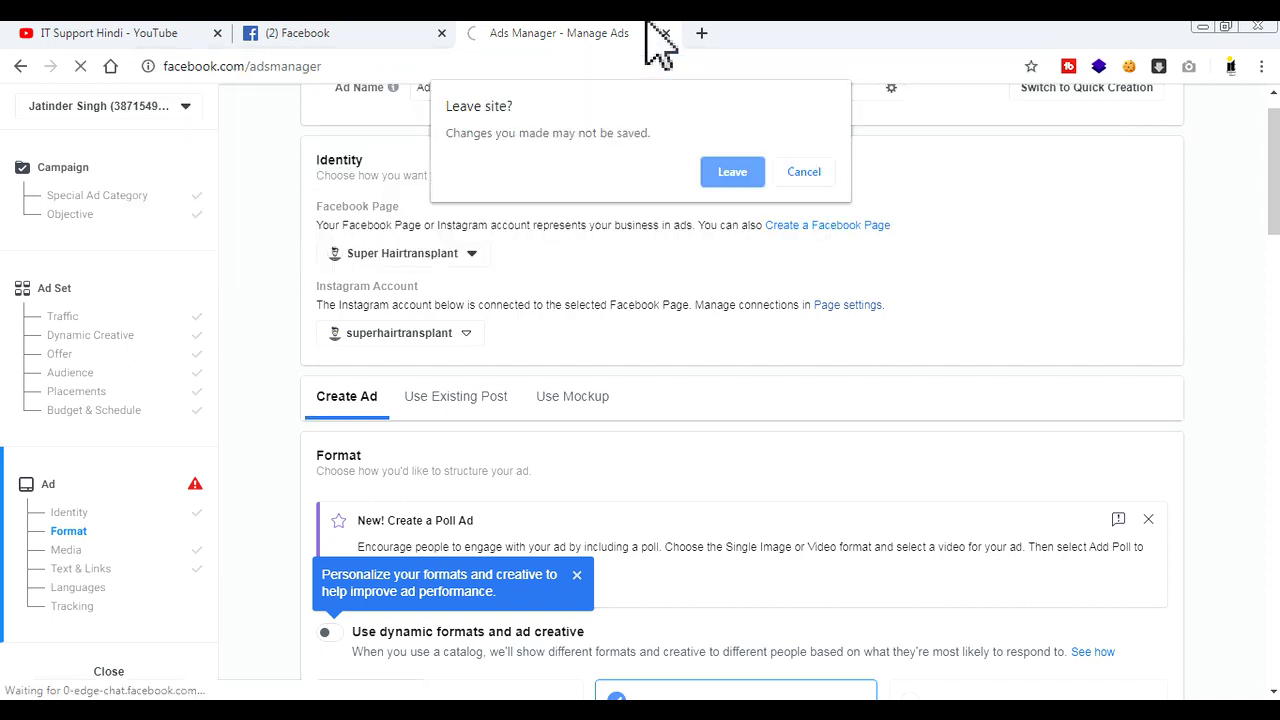
{"action": "left_click", "coordinate": [728, 172]}
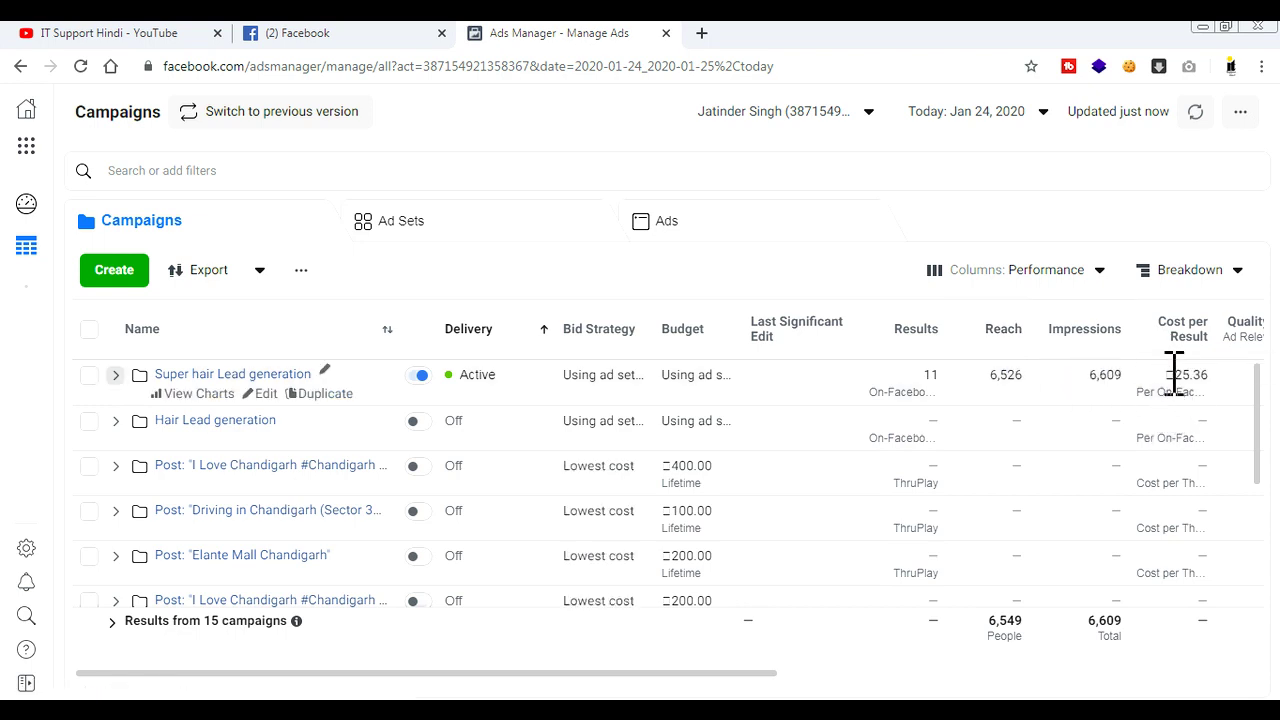
Examine the cost per result and the number of results for the Super hair Lead generation campaign
{"action": "left_click_drag", "start_coordinate": [1174, 371], "coordinate": [1203, 371]}
{"action": "triple_click", "coordinate": [928, 374]}
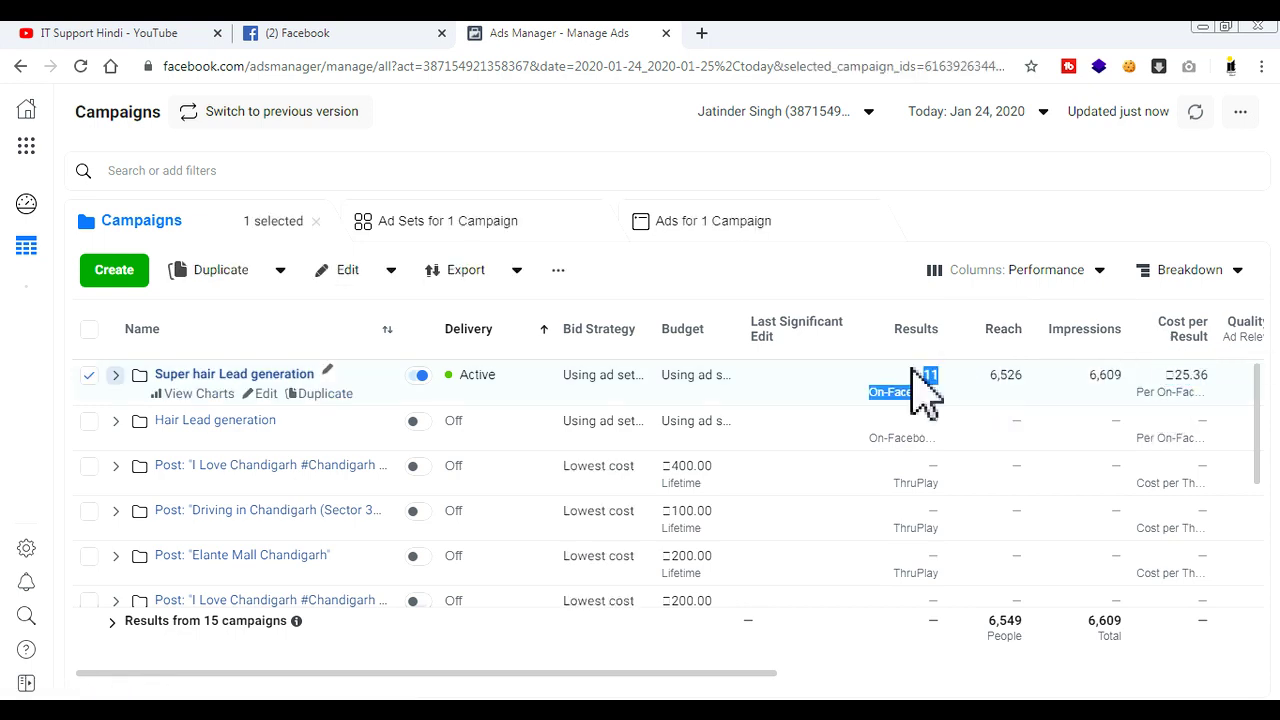
{"action": "left_click", "coordinate": [863, 294]}
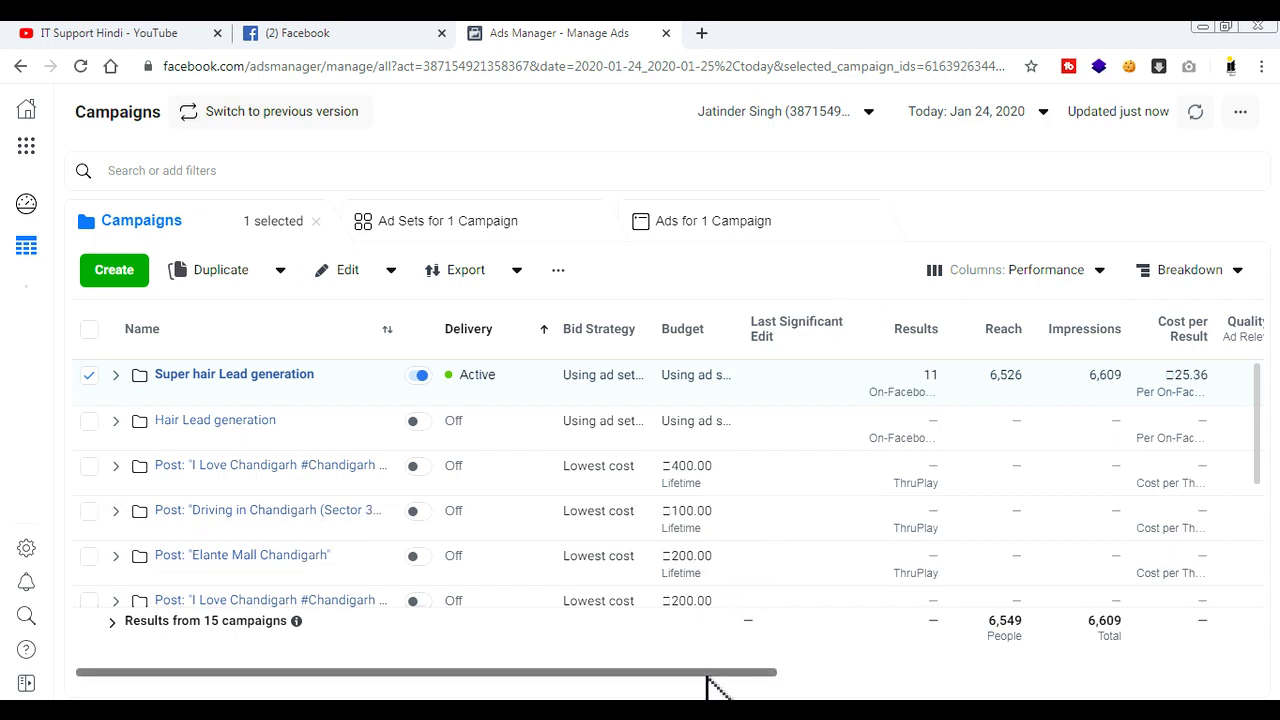
{"action": "left_click_drag", "start_coordinate": [706, 674], "coordinate": [526, 620]}
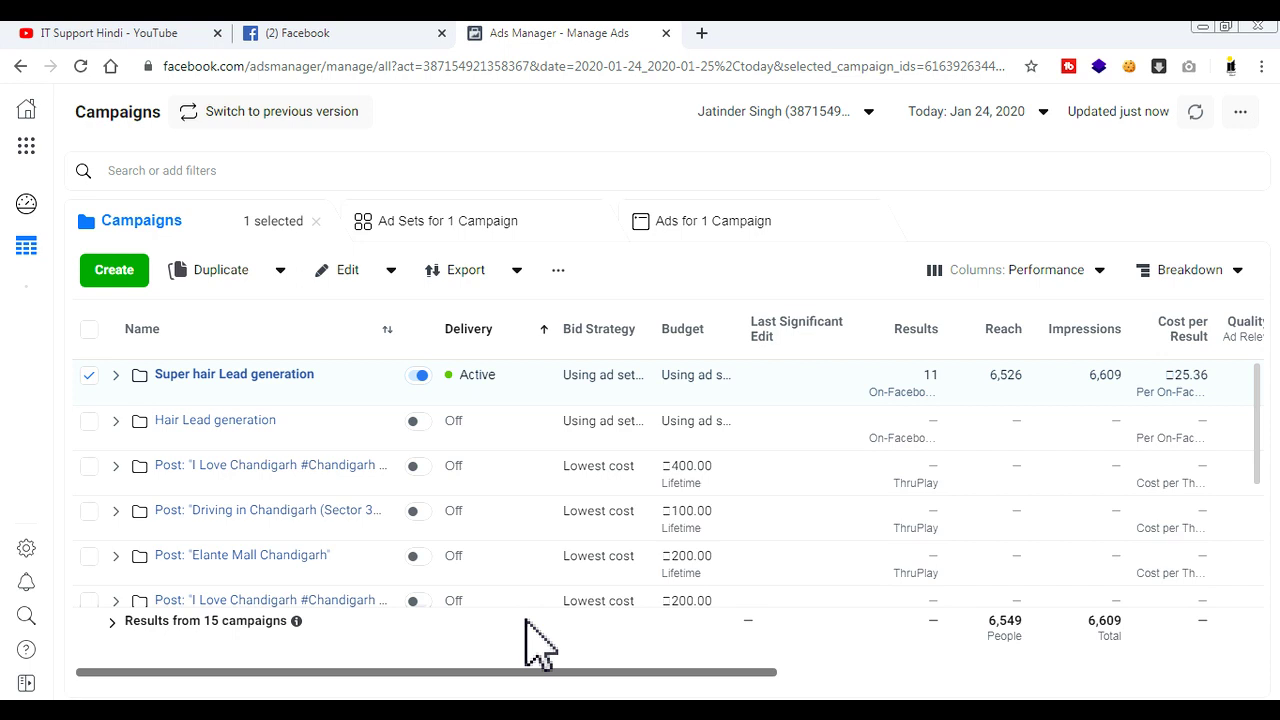